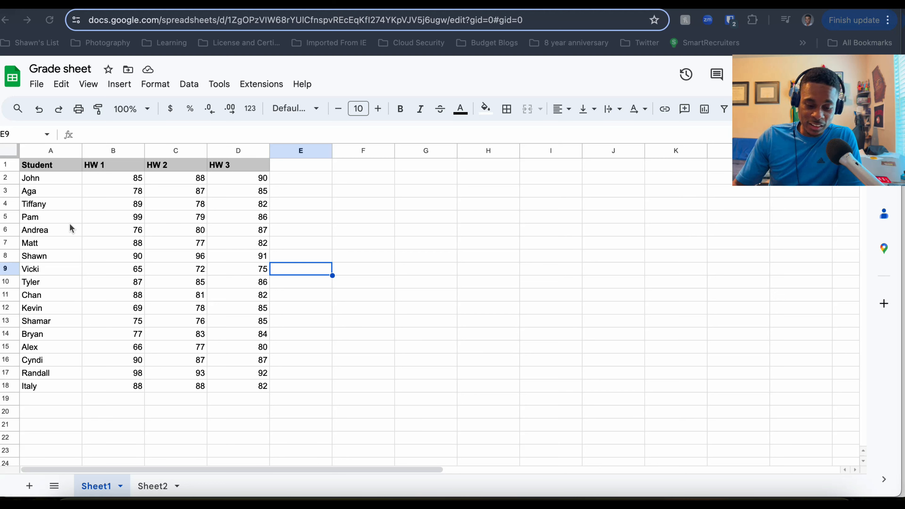
# Add a data validation rule to cell B8 on Sheet2 with the criteria Dropdown (from a range)
pyautogui.click(154, 487)
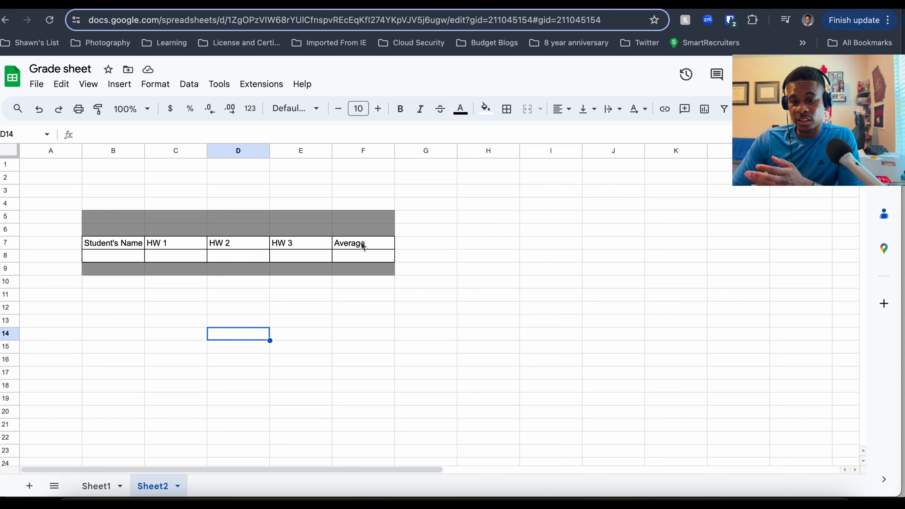
pyautogui.click(115, 257)
pyautogui.click(181, 260)
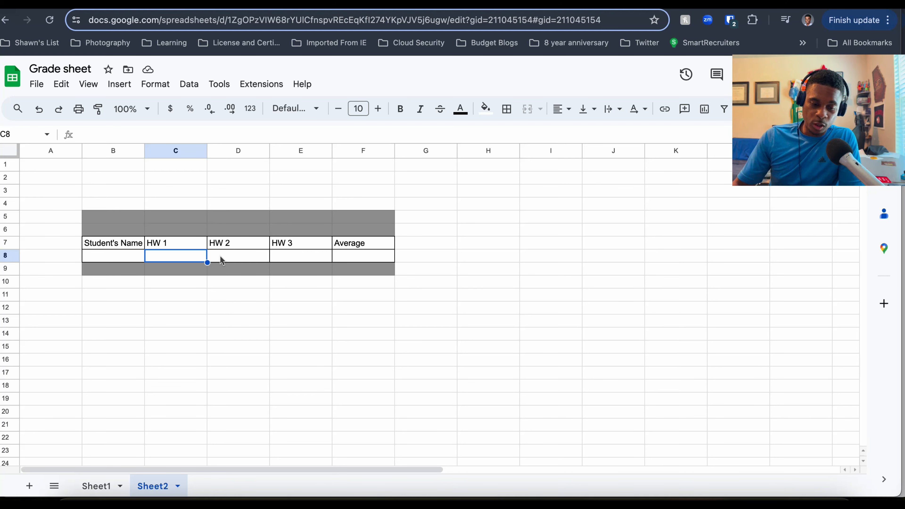
pyautogui.click(132, 253)
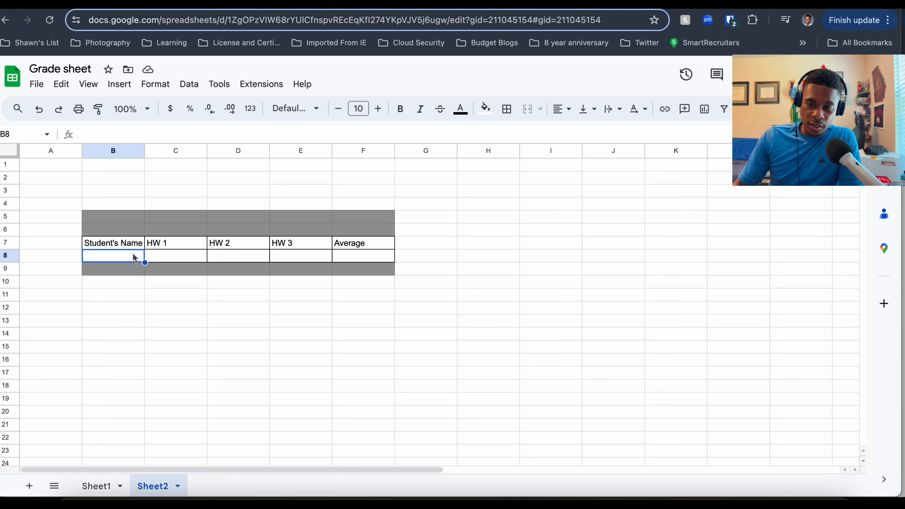
pyautogui.moveTo(755, 81); pyautogui.dragTo(87, 357)
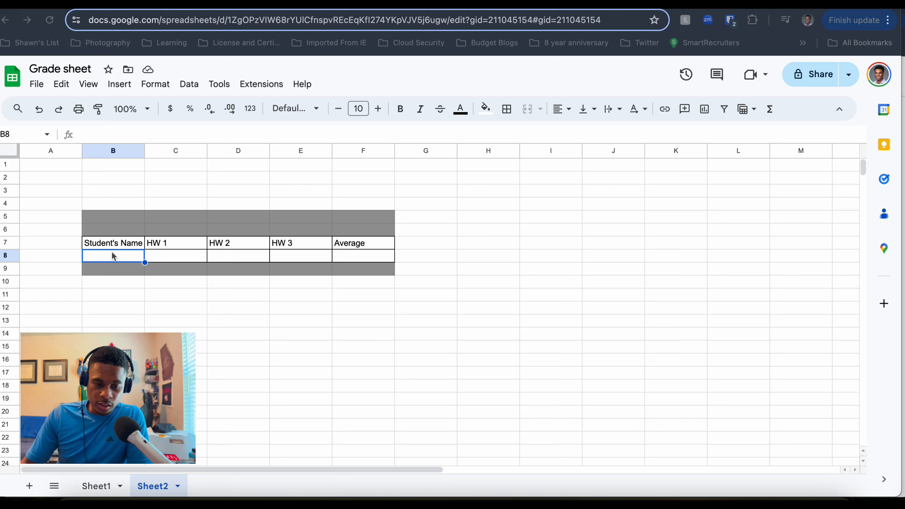
pyautogui.click(185, 84)
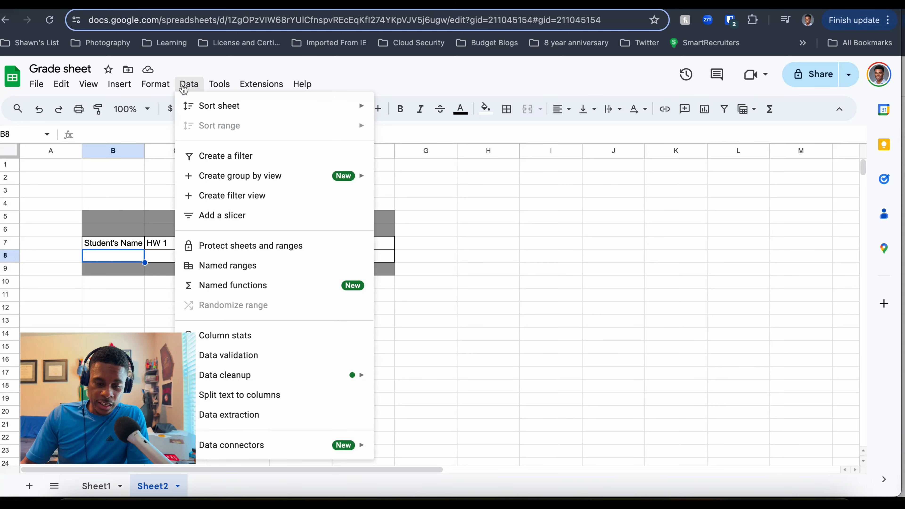
pyautogui.click(271, 355)
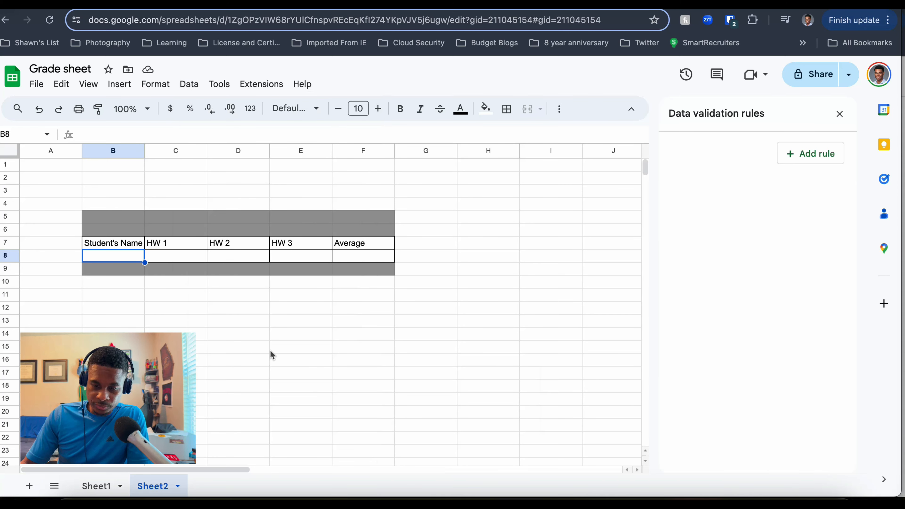
pyautogui.click(813, 153)
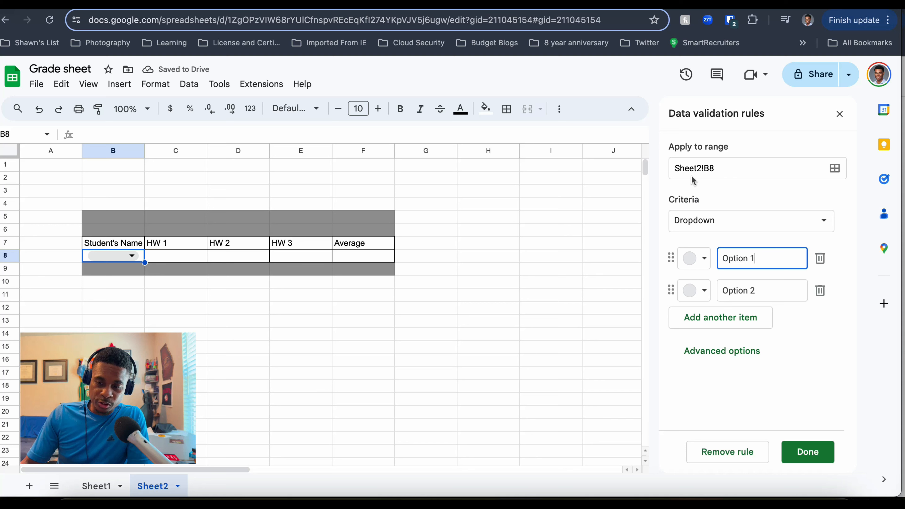
pyautogui.click(723, 218)
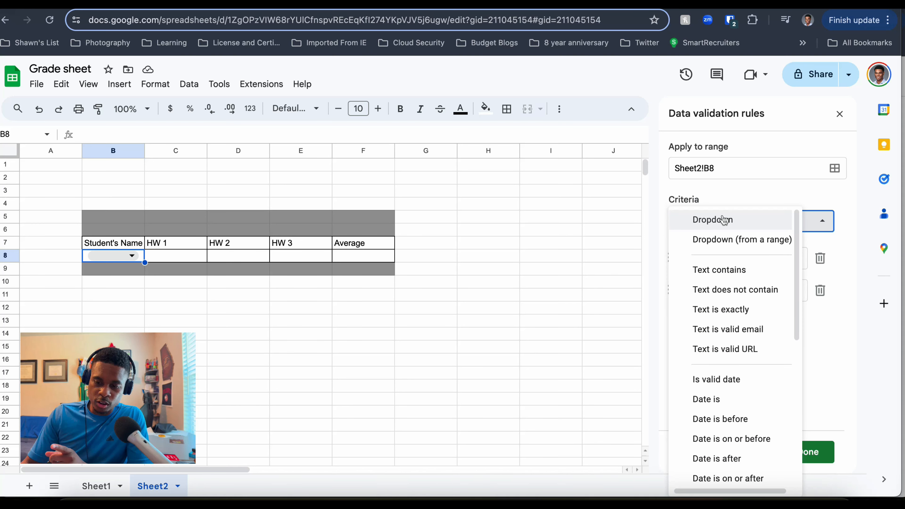
pyautogui.click(726, 240)
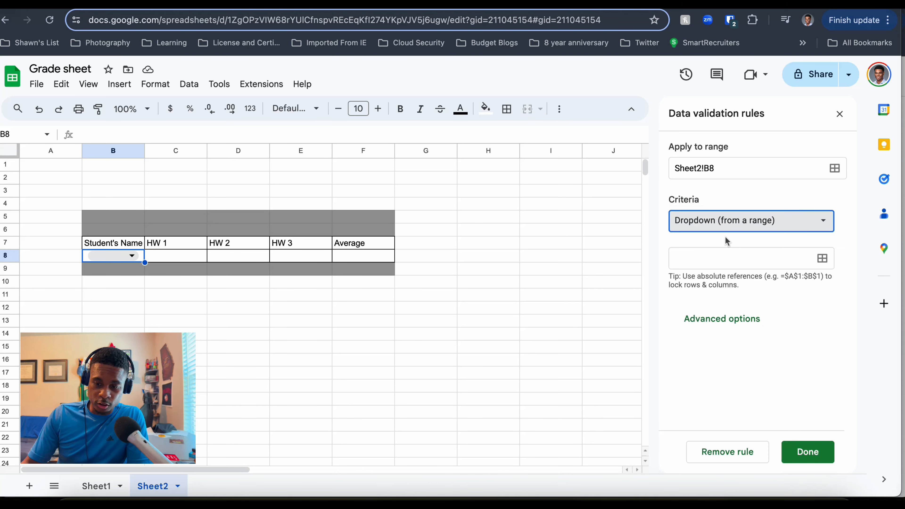
# Set the dropdown's source to the student names in Sheet1!A2:A21 and save the rule
pyautogui.click(823, 260)
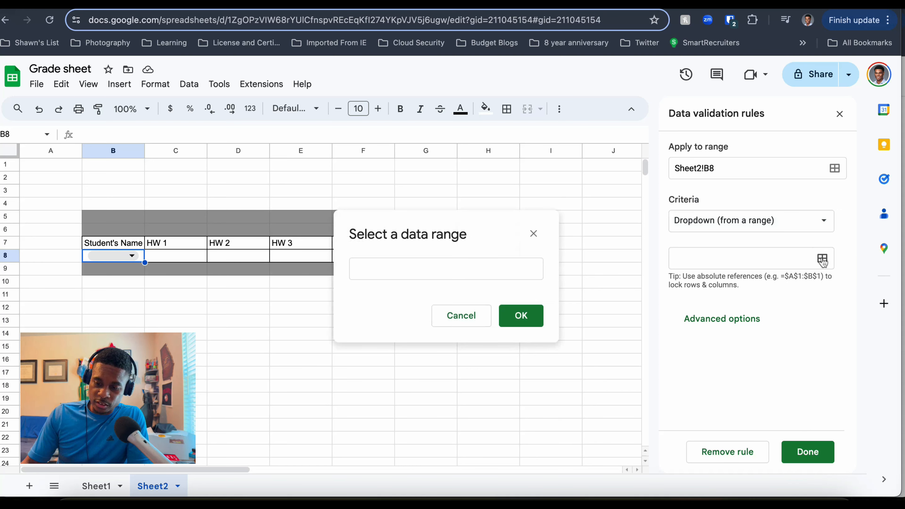
pyautogui.click(97, 487)
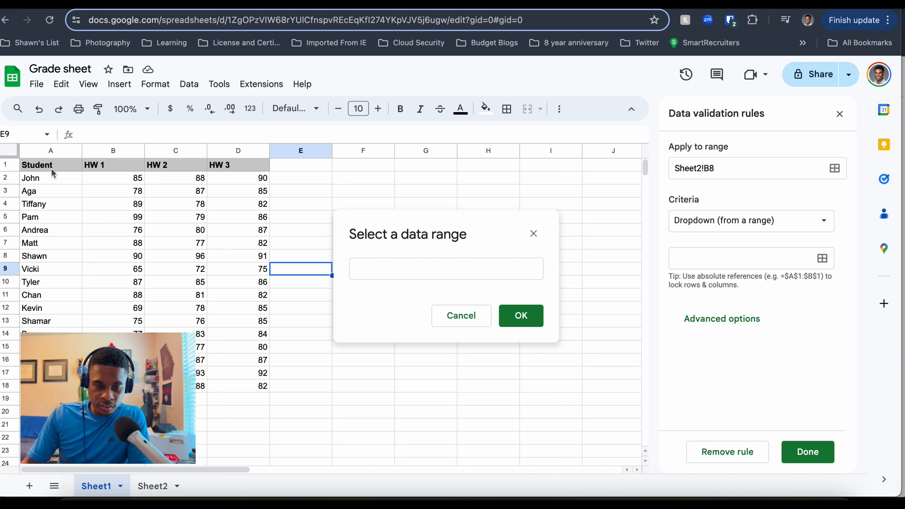
pyautogui.moveTo(51, 178); pyautogui.dragTo(233, 380)
pyautogui.moveTo(50, 178); pyautogui.dragTo(54, 422)
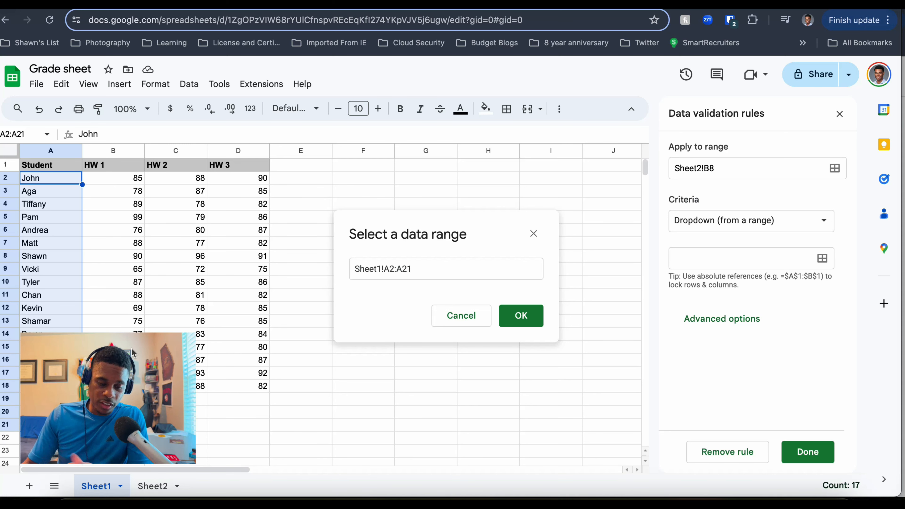
pyautogui.click(518, 315)
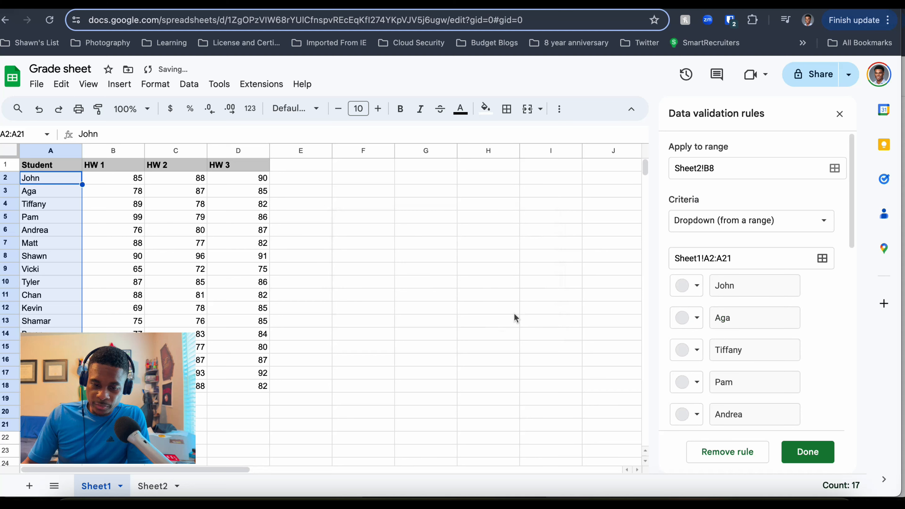
pyautogui.click(821, 460)
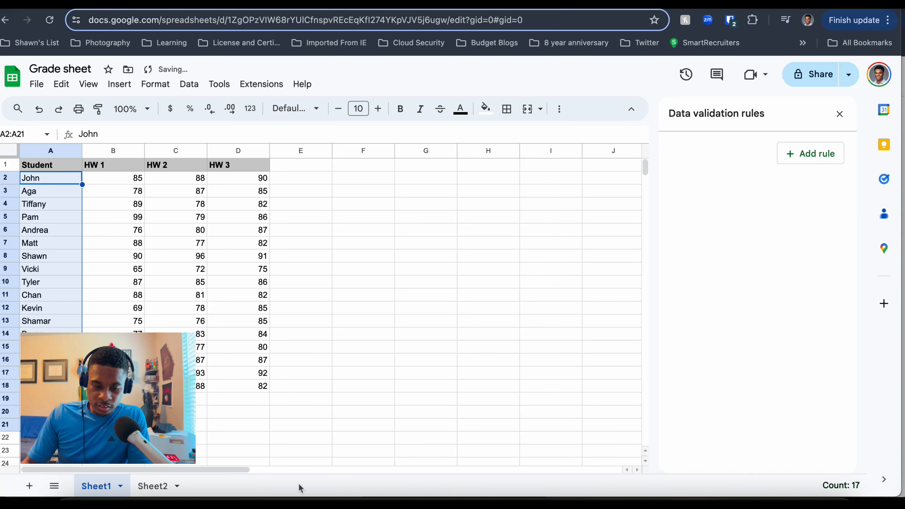
# Look through the student list offered by the B8 dropdown on Sheet2, and close the data validation rules
pyautogui.click(152, 486)
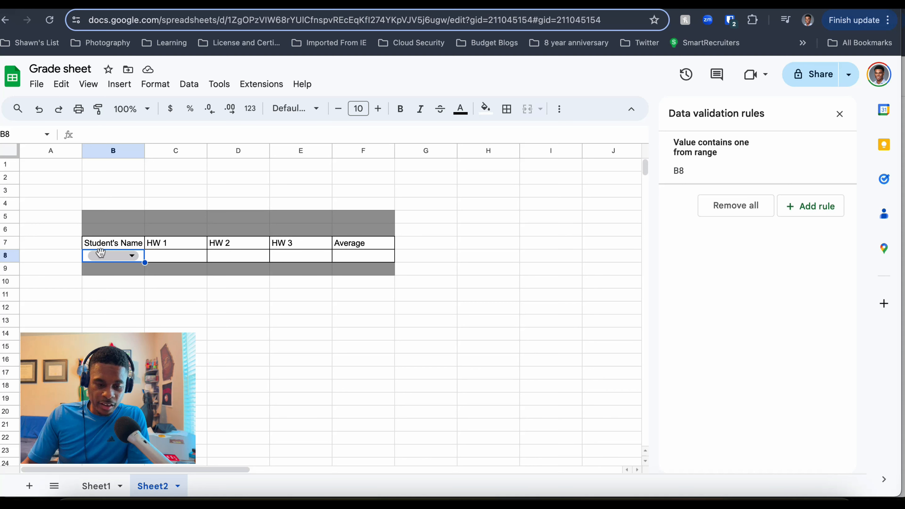
pyautogui.click(133, 255)
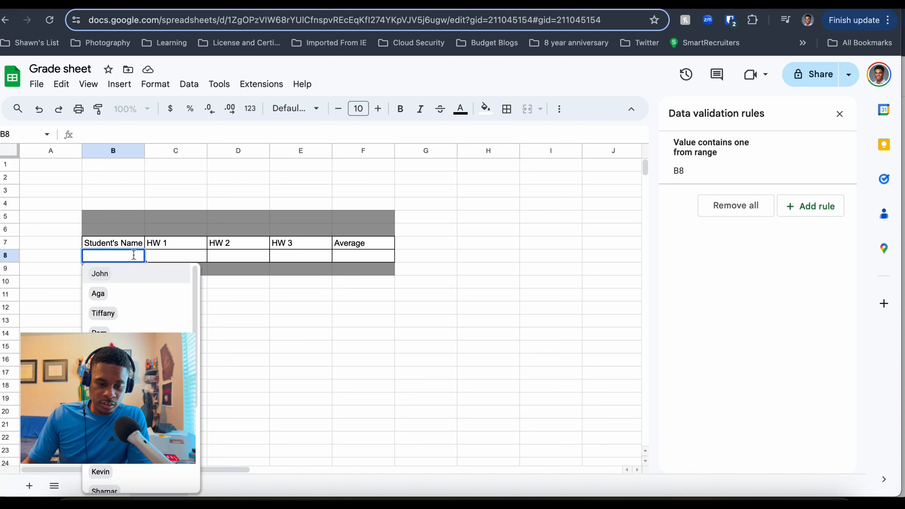
pyautogui.scroll(-3, 138, 323)
pyautogui.scroll(3, 141, 321)
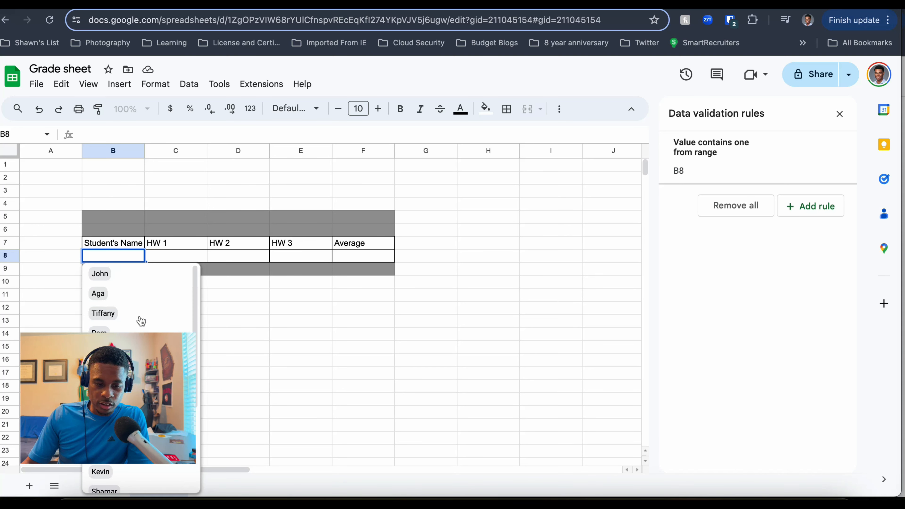
pyautogui.click(173, 176)
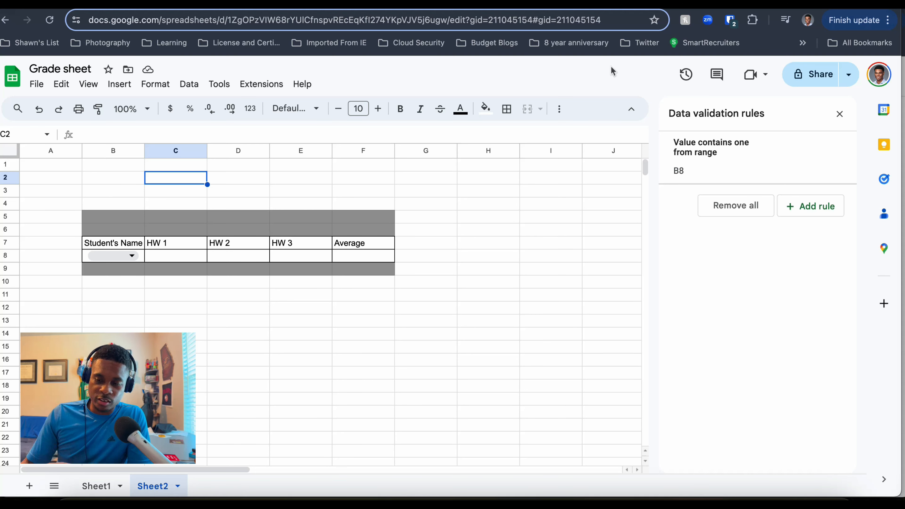
pyautogui.click(840, 114)
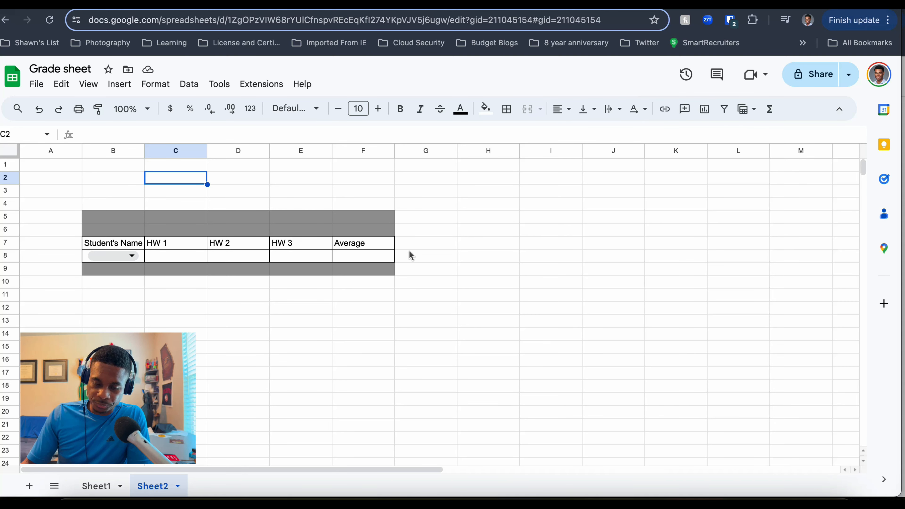
# Start a VLOOKUP formula in the HW 1 cell C8 with B8 as search key and Sheet1!A2:D18 as range
pyautogui.click(174, 256)
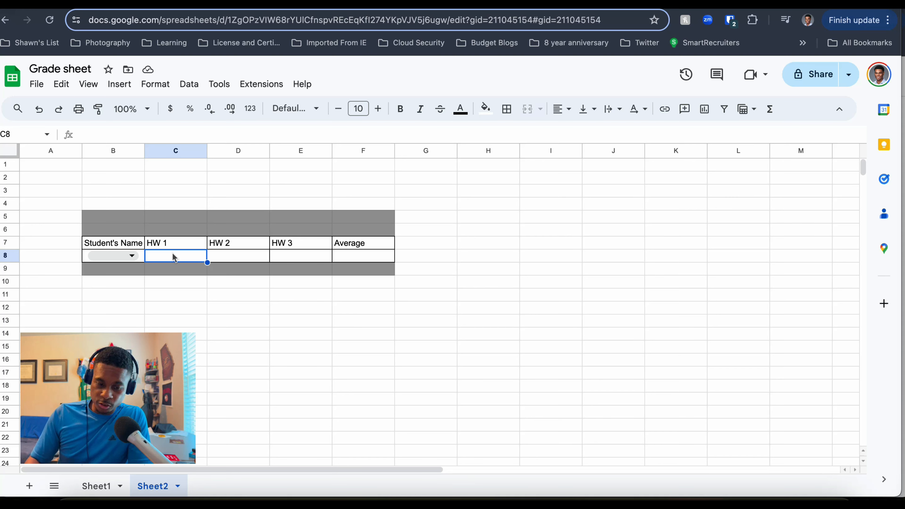
pyautogui.write('=vlo')
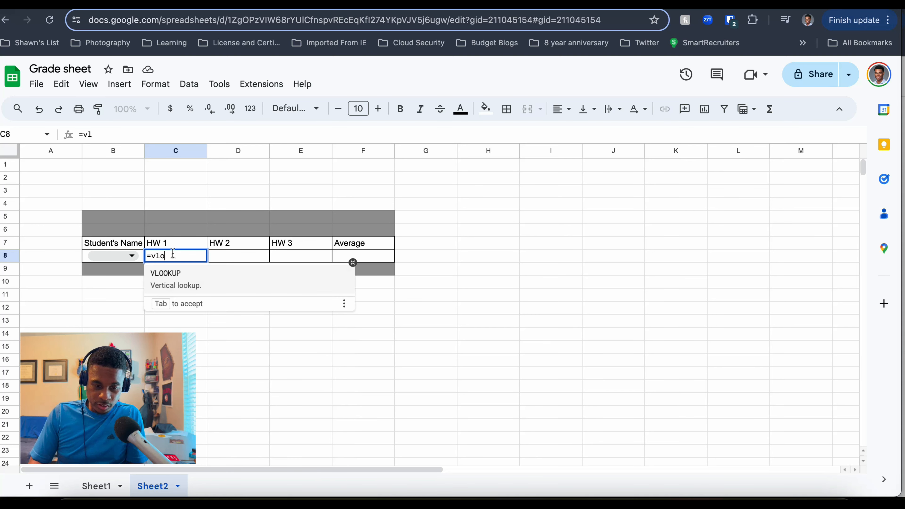
pyautogui.write('okup')
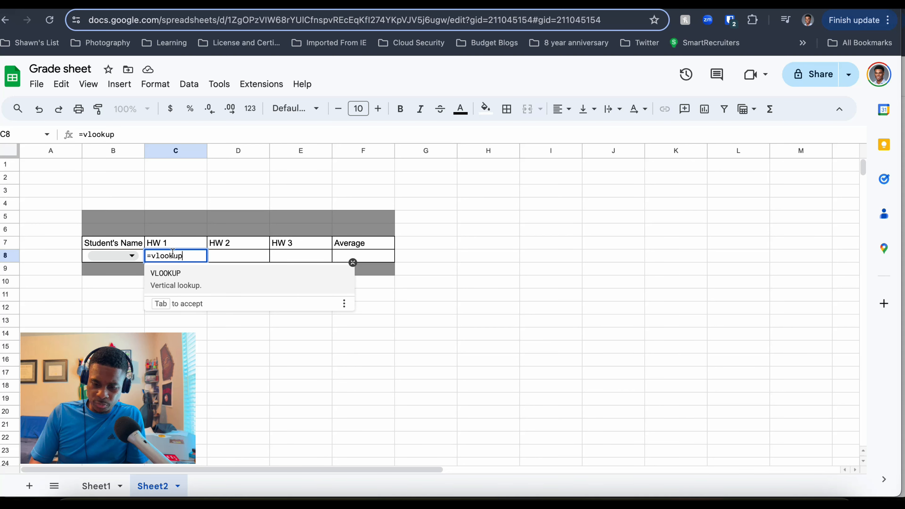
pyautogui.write('(')
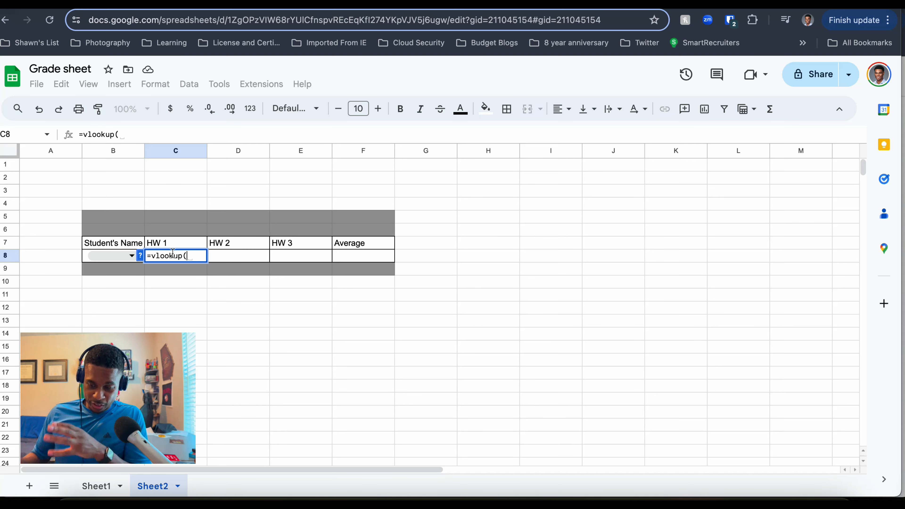
pyautogui.click(121, 259)
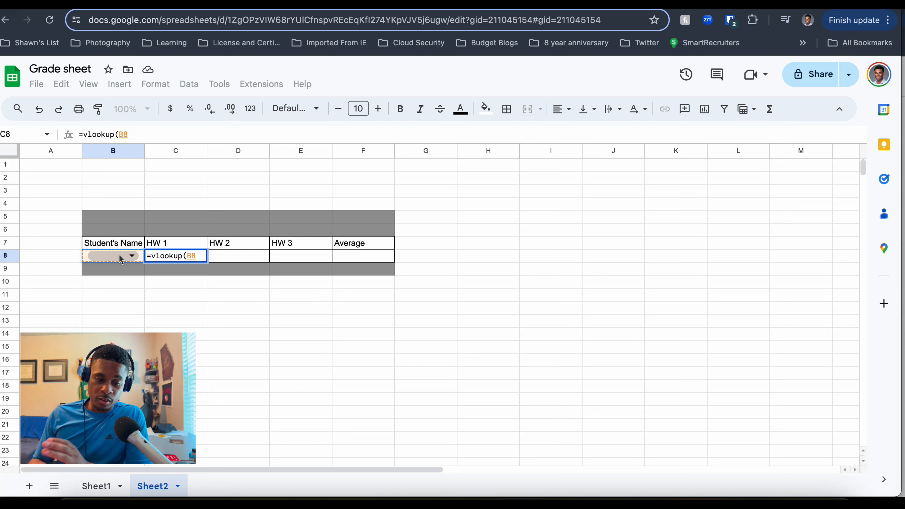
pyautogui.write(',')
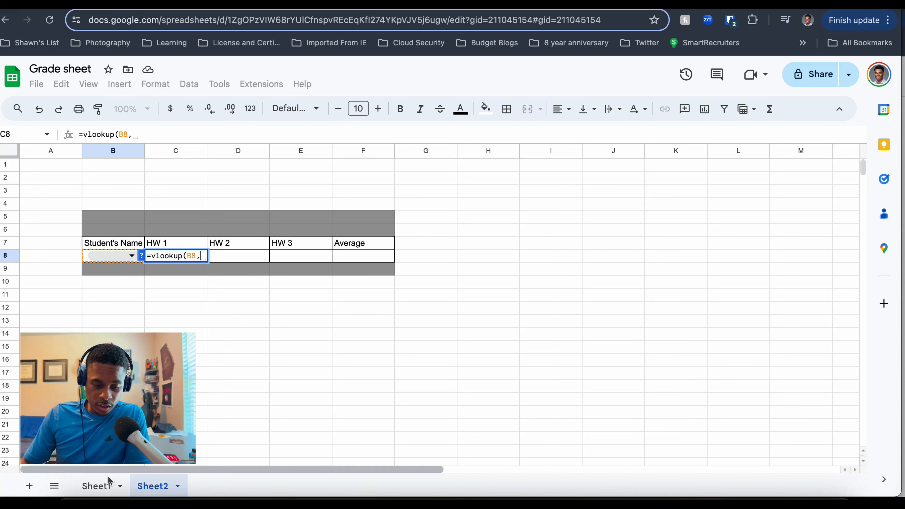
pyautogui.click(105, 485)
pyautogui.moveTo(34, 182); pyautogui.dragTo(251, 382)
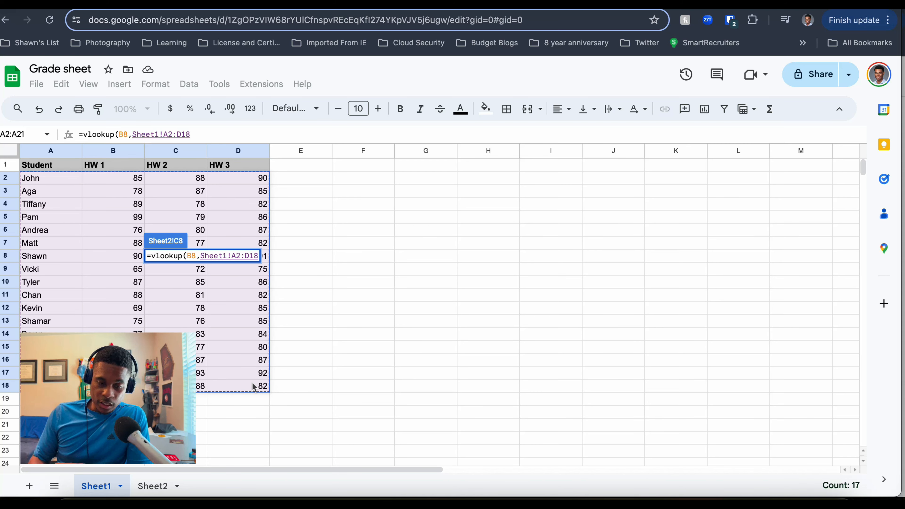
pyautogui.write(',')
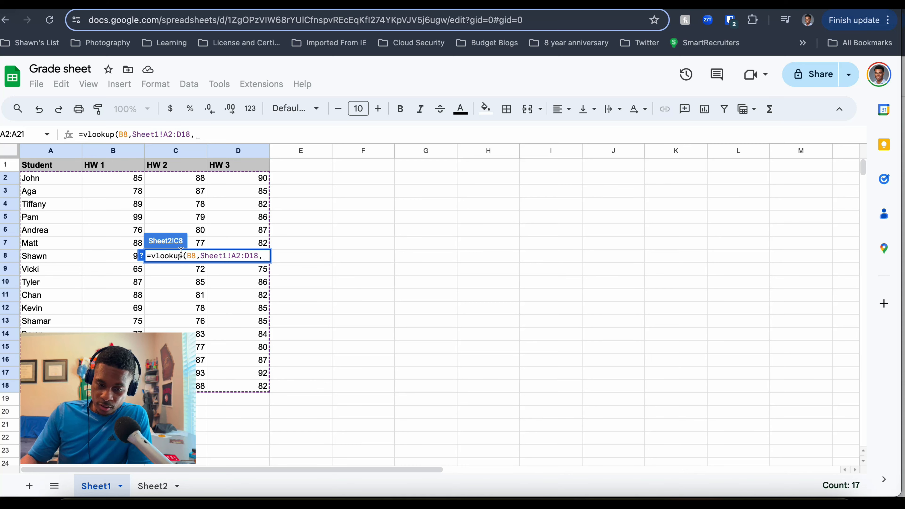
# Complete the C8 VLOOKUP formula with column index 2 and false for an exact match, and enter it
pyautogui.click(198, 135)
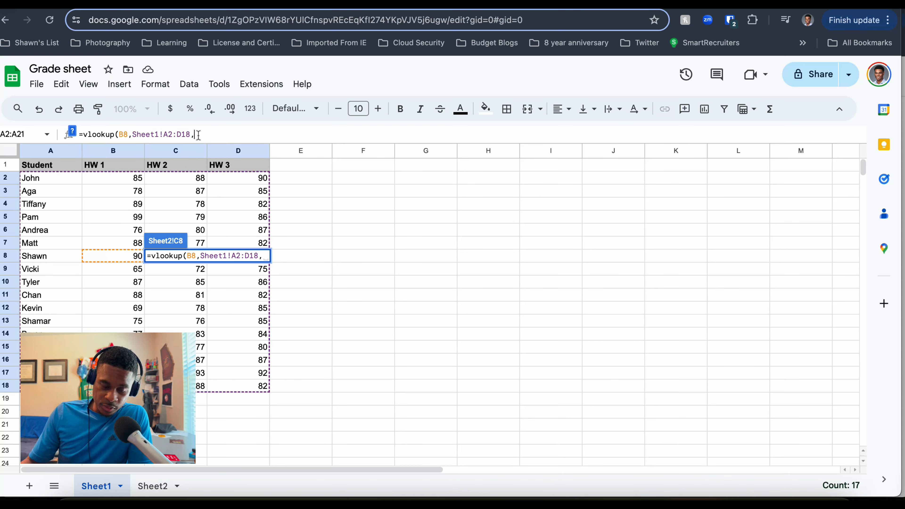
pyautogui.write('2')
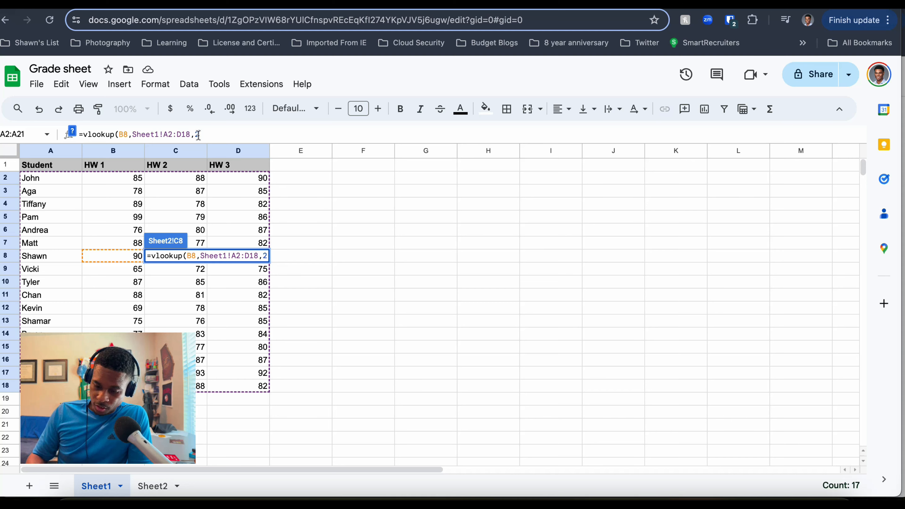
pyautogui.write(',')
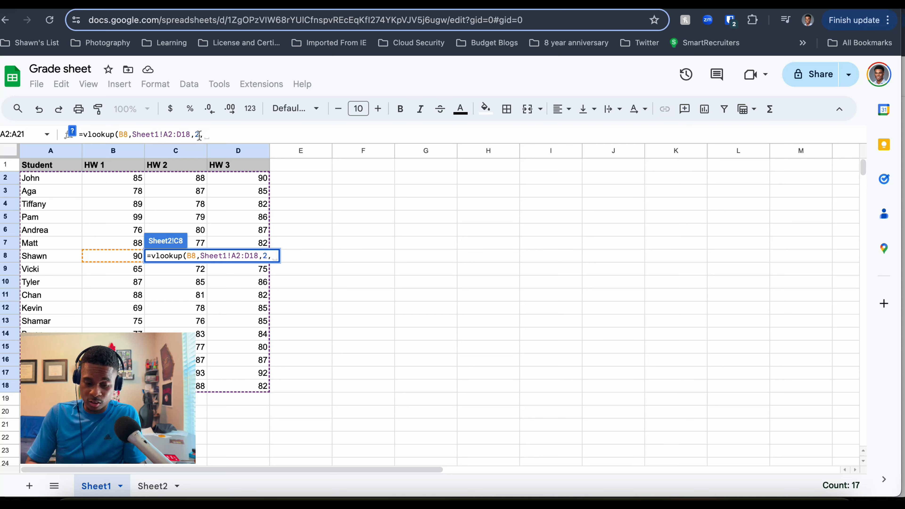
pyautogui.write('fa')
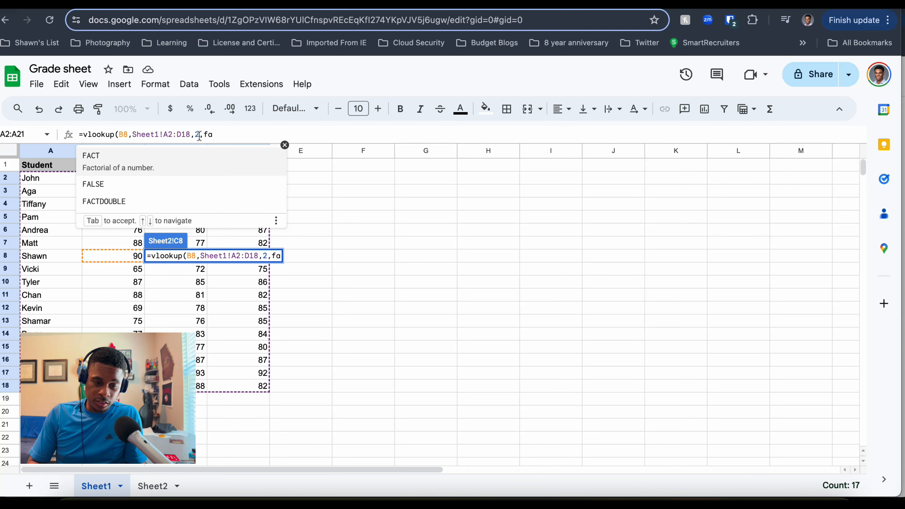
pyautogui.write('lse')
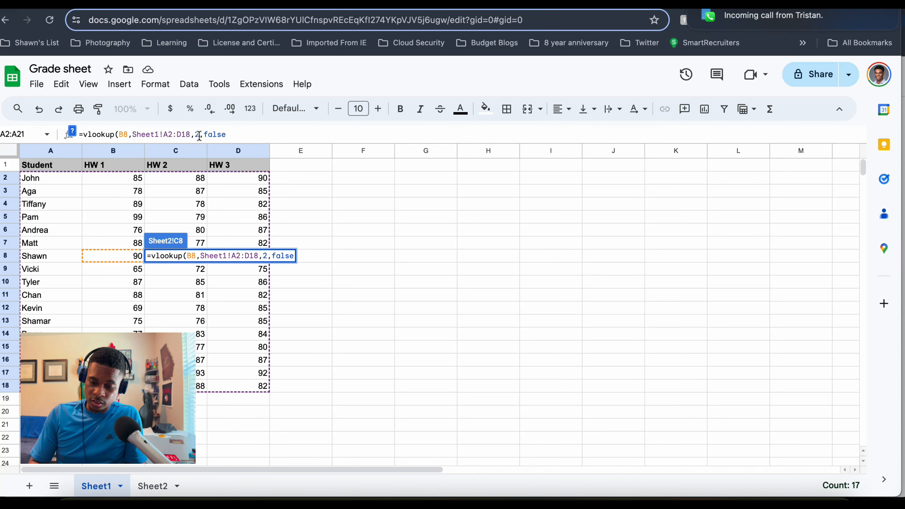
pyautogui.write(')')
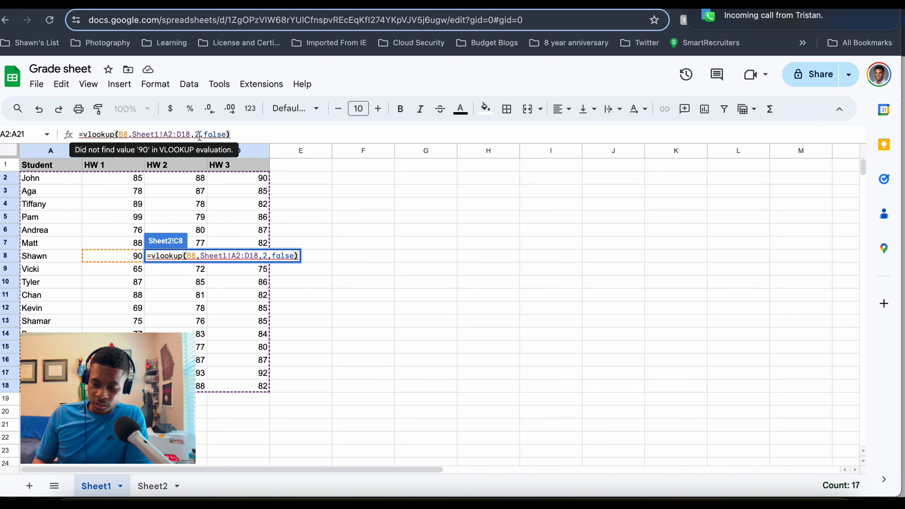
pyautogui.press('Return')
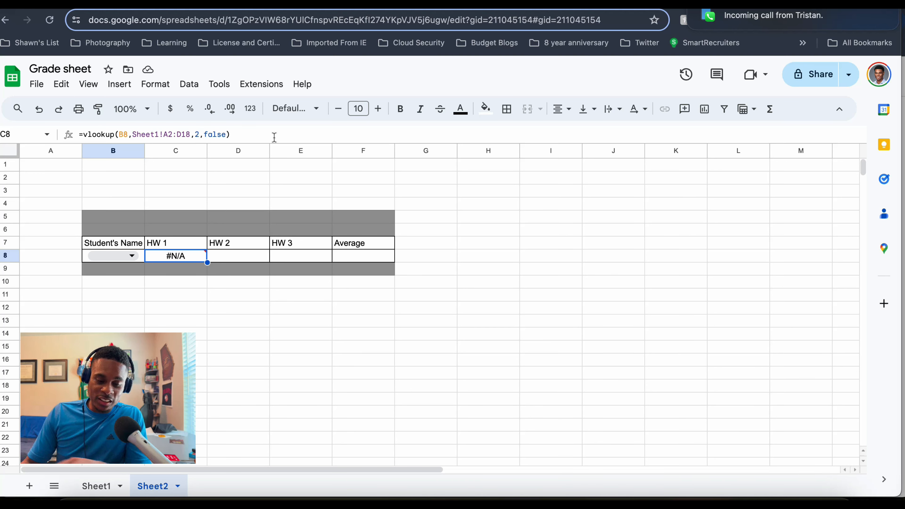
# Choose the first student in the B8 dropdown to test the HW 1 lookup
pyautogui.click(105, 256)
pyautogui.click(100, 273)
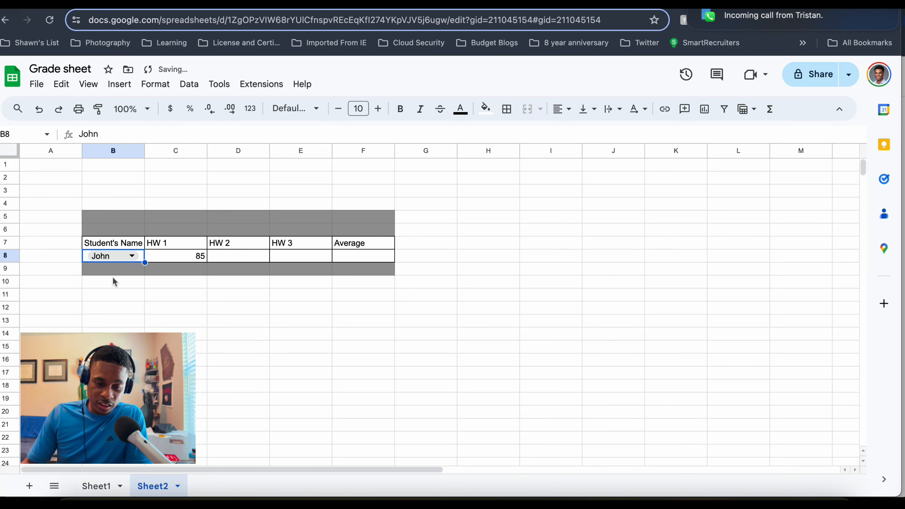
# Choose the third, seventh and ninth students in turn in the B8 dropdown to test the HW 1 lookup
pyautogui.click(124, 256)
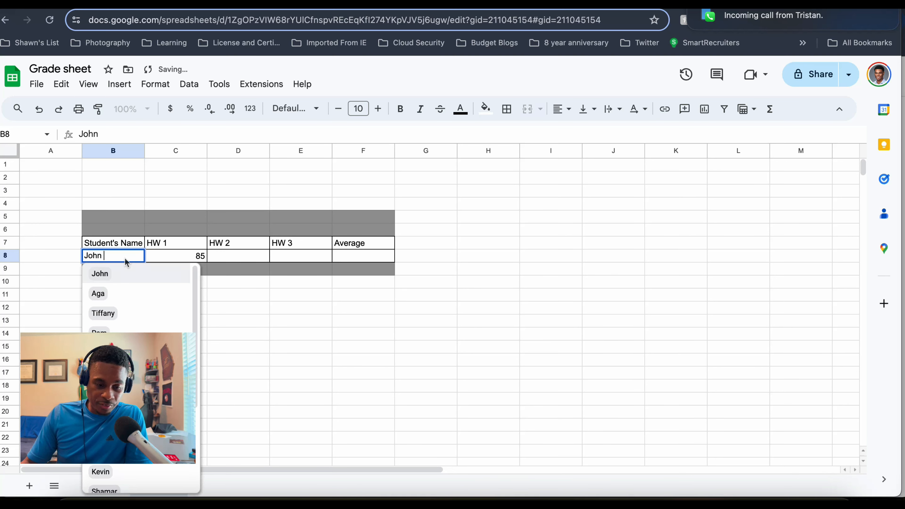
pyautogui.click(102, 312)
pyautogui.moveTo(111, 352); pyautogui.dragTo(810, 381)
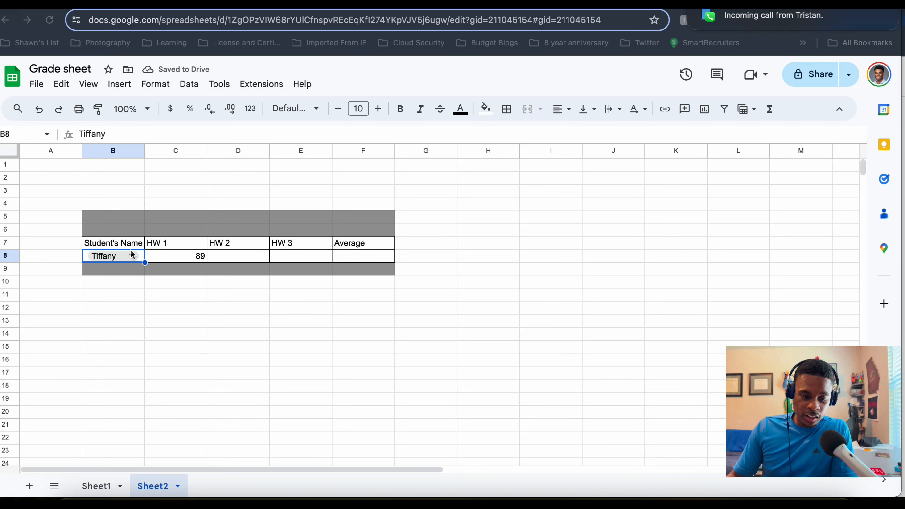
pyautogui.click(124, 256)
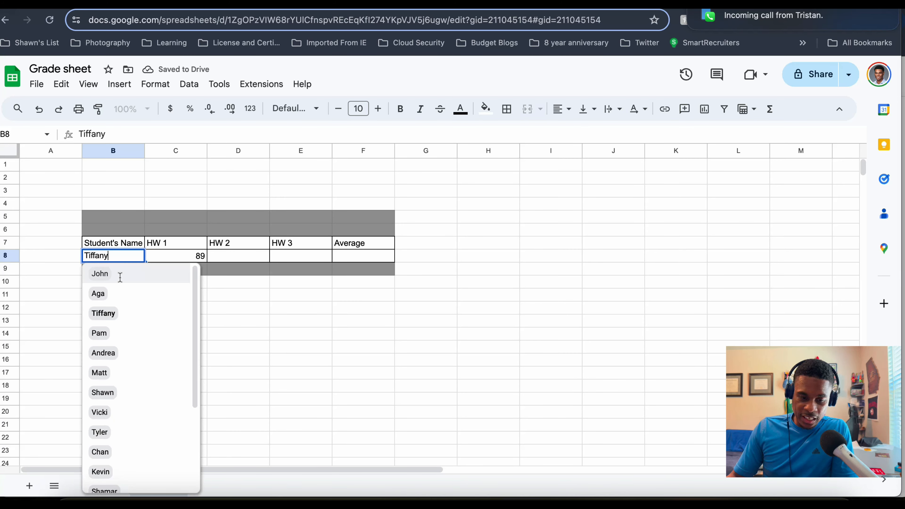
pyautogui.click(107, 390)
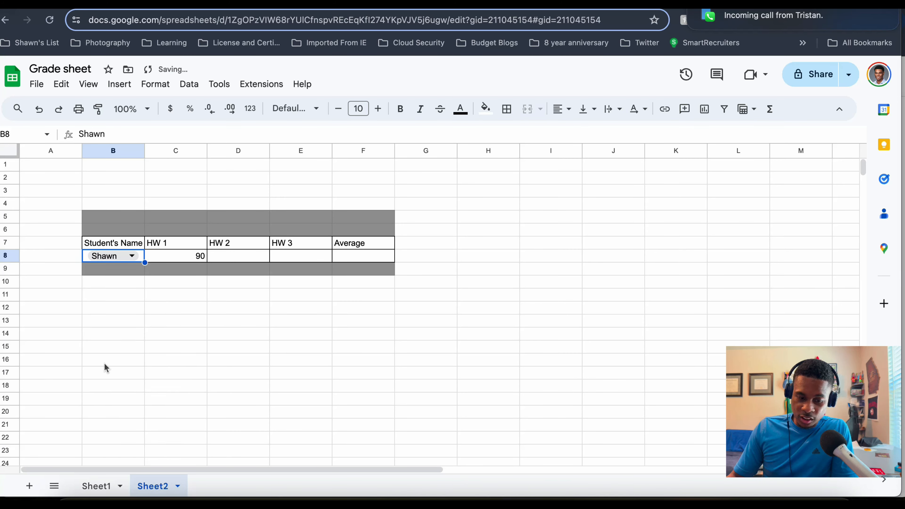
pyautogui.click(114, 256)
pyautogui.click(107, 432)
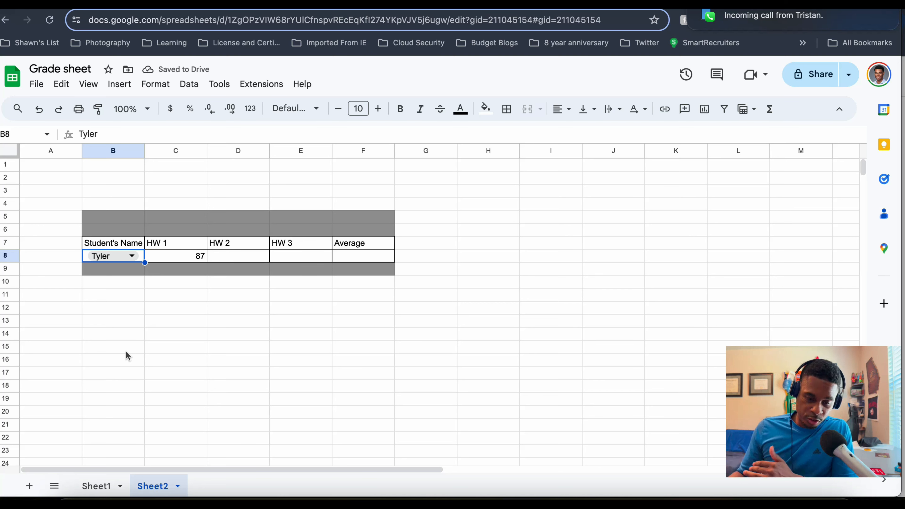
# Try to fill the relative VLOOKUP formula from C8 into the HW 2 cell D8, and undo the fill
pyautogui.click(191, 253)
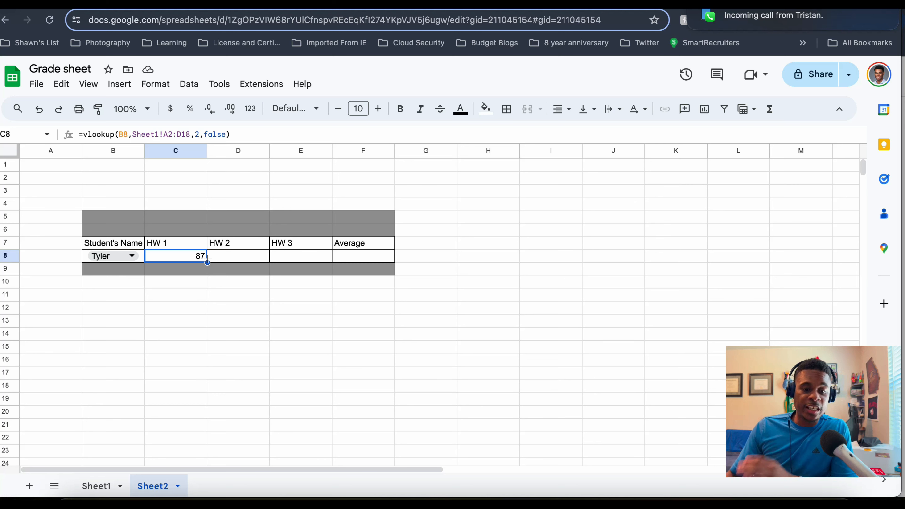
pyautogui.moveTo(208, 262); pyautogui.dragTo(264, 257)
pyautogui.click(263, 257)
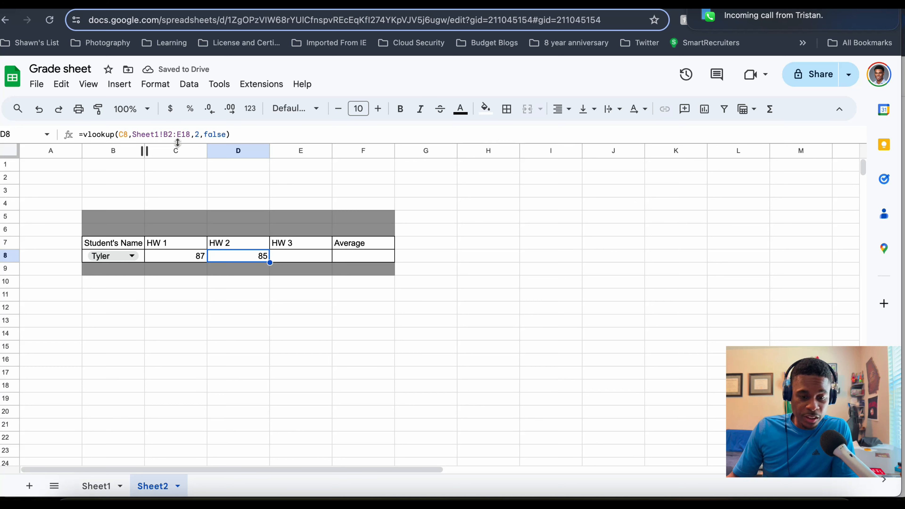
pyautogui.click(39, 108)
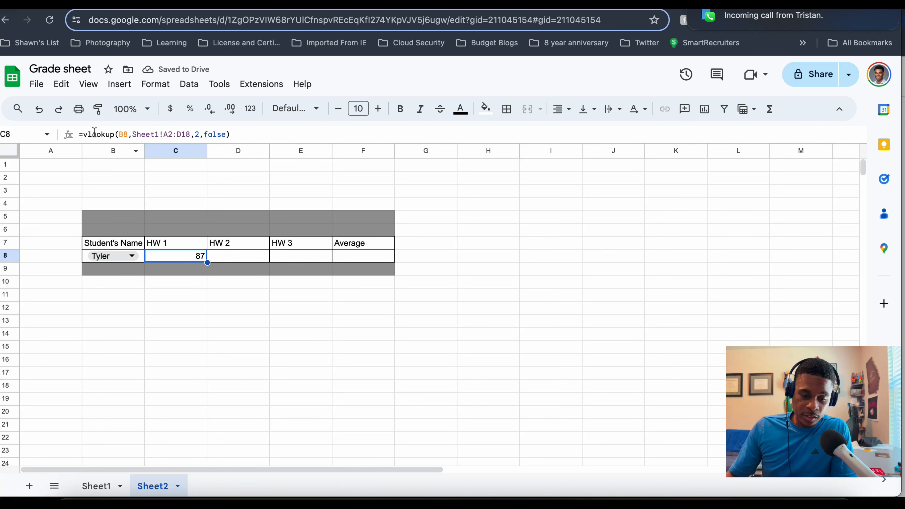
# Make the C8 VLOOKUP references absolute, as $B$8 for the search key and Sheet1!$A$2:$D$18 for the range
pyautogui.click(124, 134)
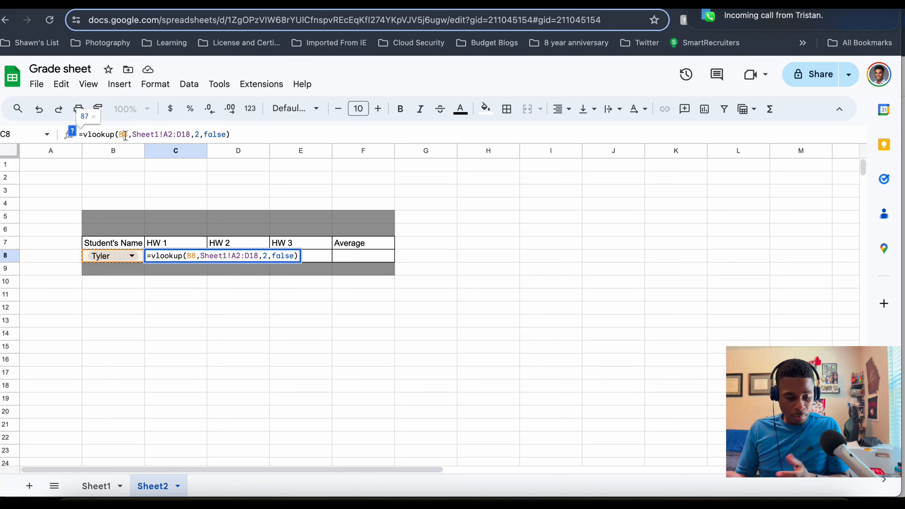
pyautogui.press('F4')
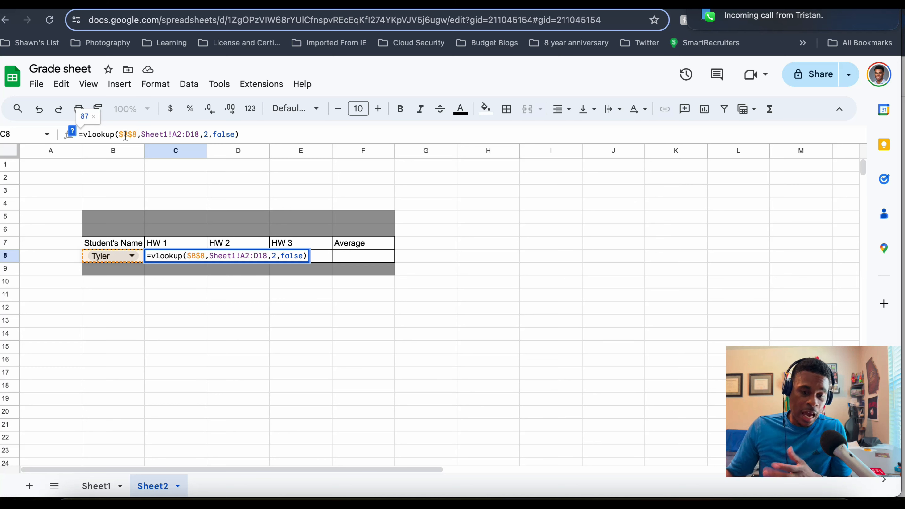
pyautogui.click(177, 135)
pyautogui.press('F4')
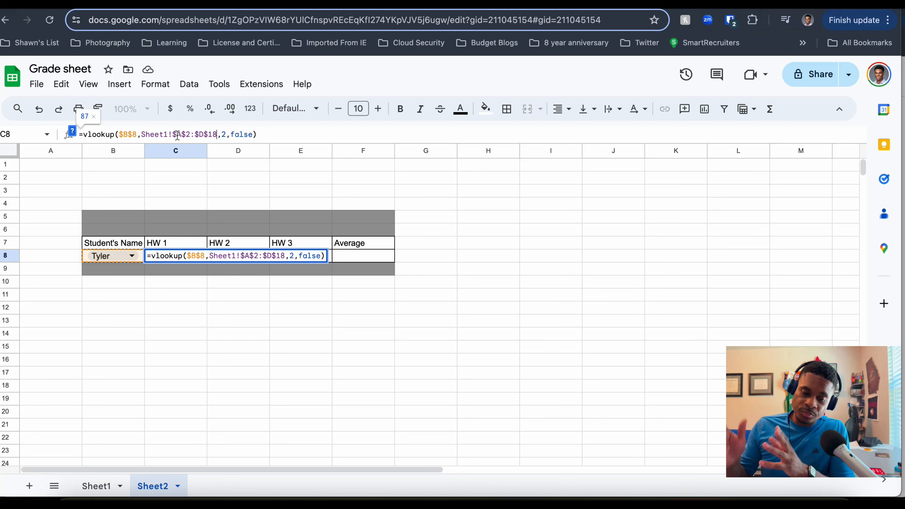
pyautogui.press('Return')
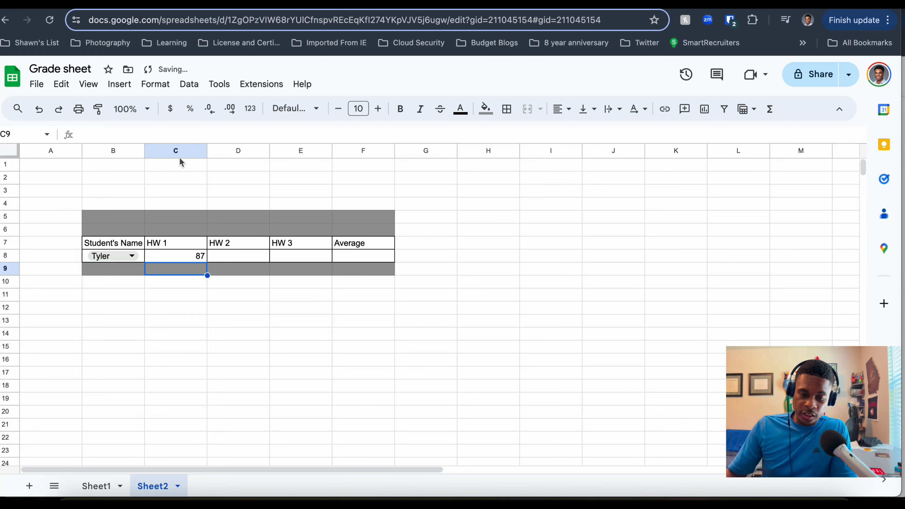
# Fill the C8 formula across to the HW 2 and HW 3 cells D8 and E8, leaving the Average cell empty
pyautogui.click(199, 248)
pyautogui.click(202, 263)
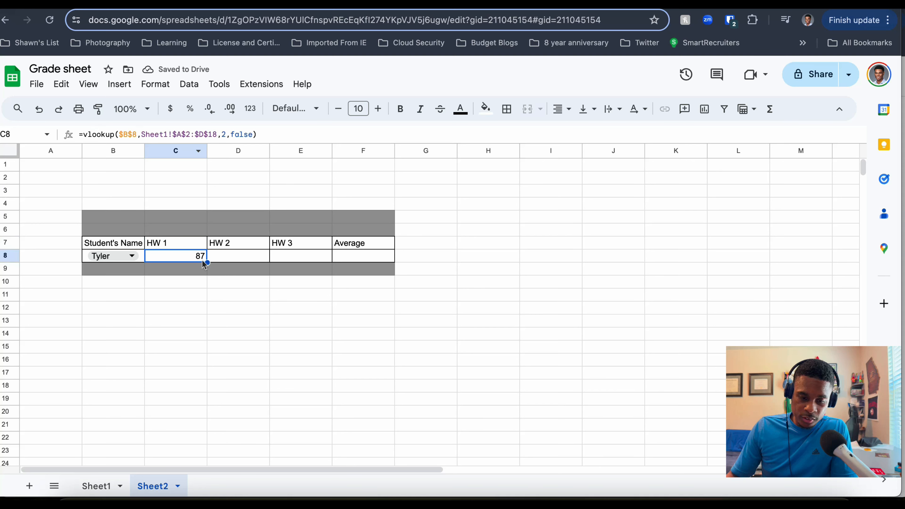
pyautogui.moveTo(207, 262); pyautogui.dragTo(335, 270)
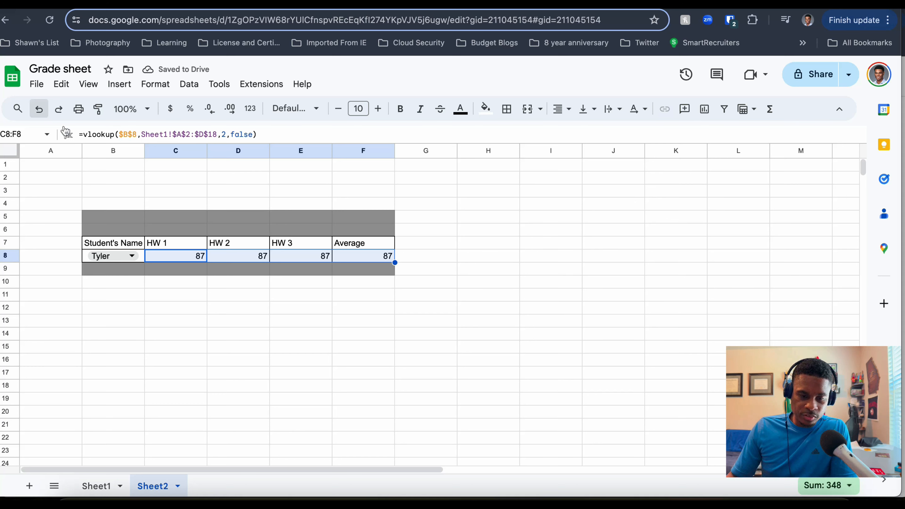
pyautogui.hotkey('ctrl', 'z')
pyautogui.moveTo(207, 263); pyautogui.dragTo(317, 264)
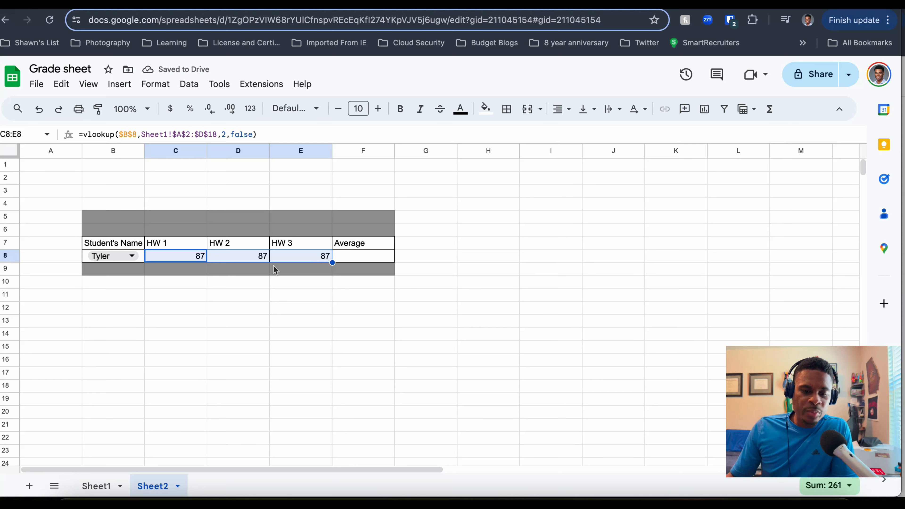
# Check the HW 2 column's position on Sheet1 and set the column index in the D8 VLOOKUP formula to 3
pyautogui.click(254, 262)
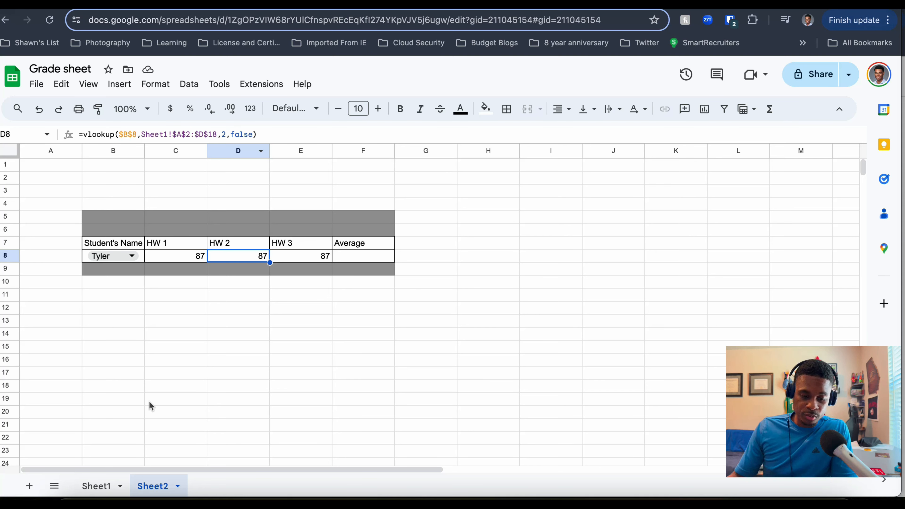
pyautogui.click(97, 486)
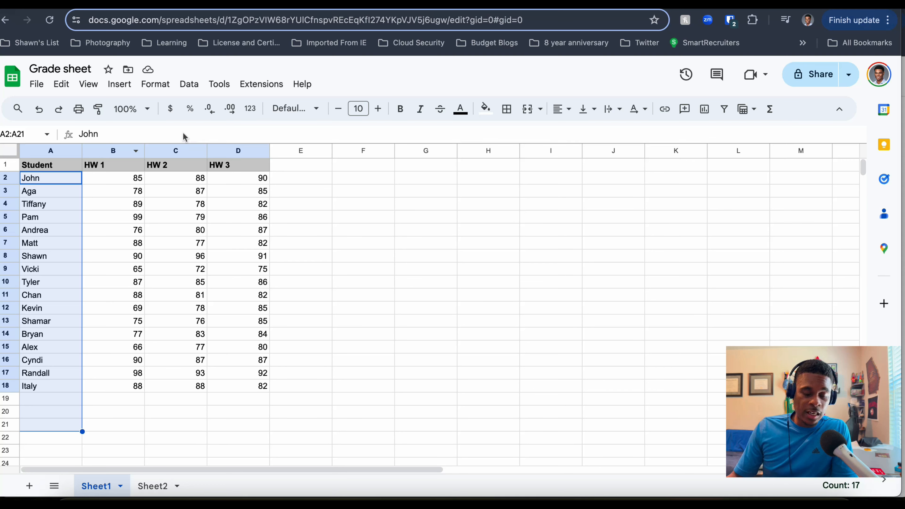
pyautogui.click(153, 486)
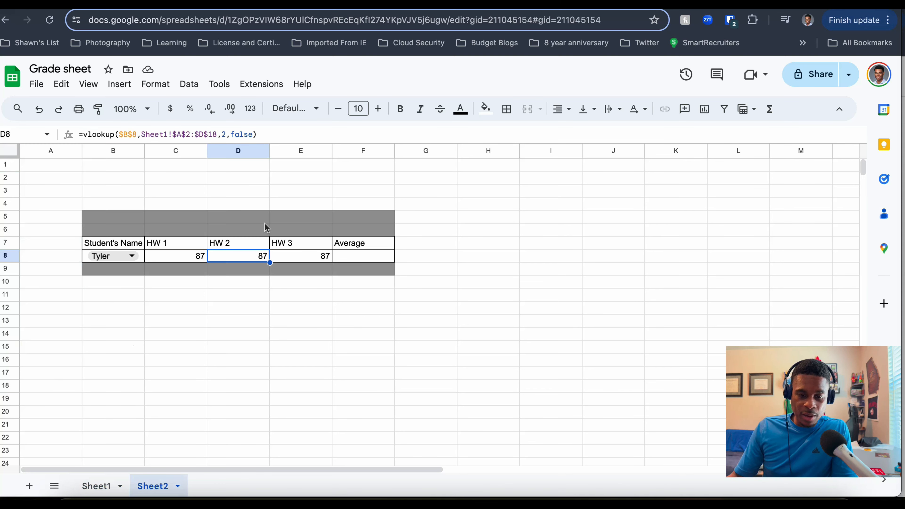
pyautogui.click(229, 136)
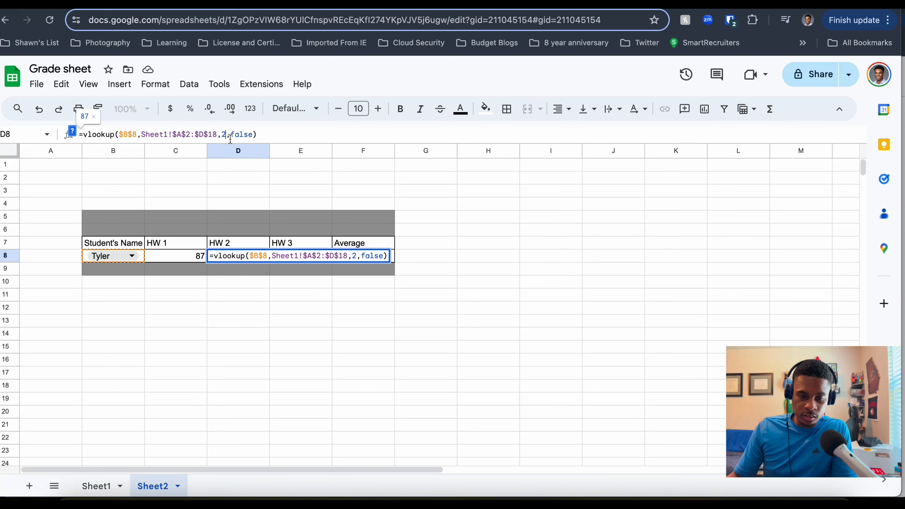
pyautogui.press('BackSpace')
pyautogui.write('3')
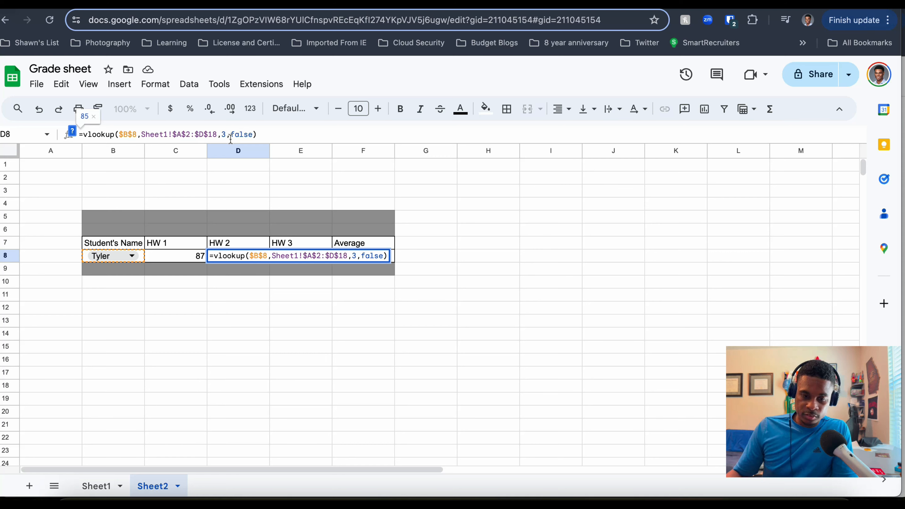
pyautogui.press('Return')
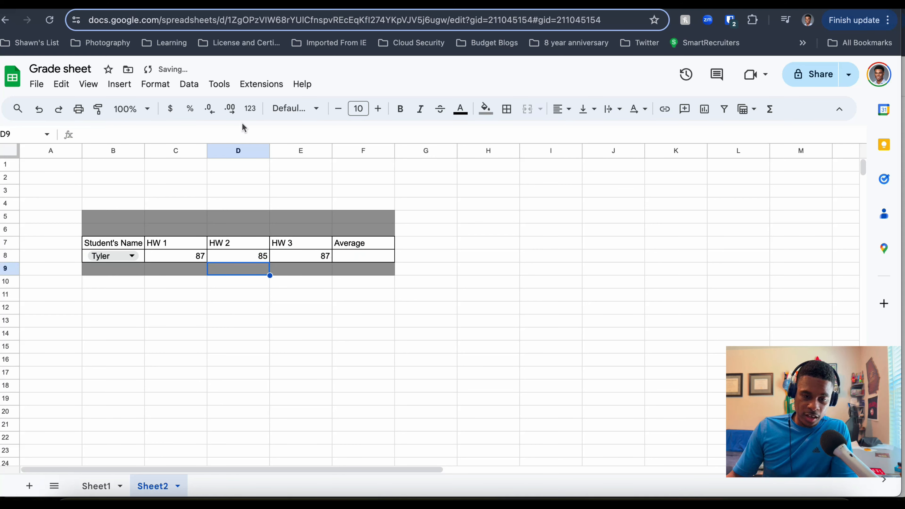
# Set the column index in the HW 3 cell E8's VLOOKUP formula to 4
pyautogui.click(303, 252)
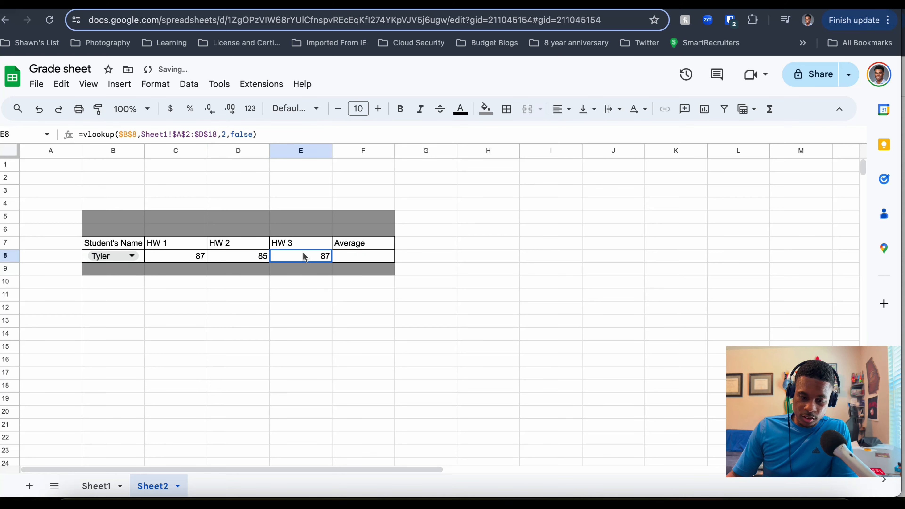
pyautogui.click(224, 134)
pyautogui.press('BackSpace')
pyautogui.write('4')
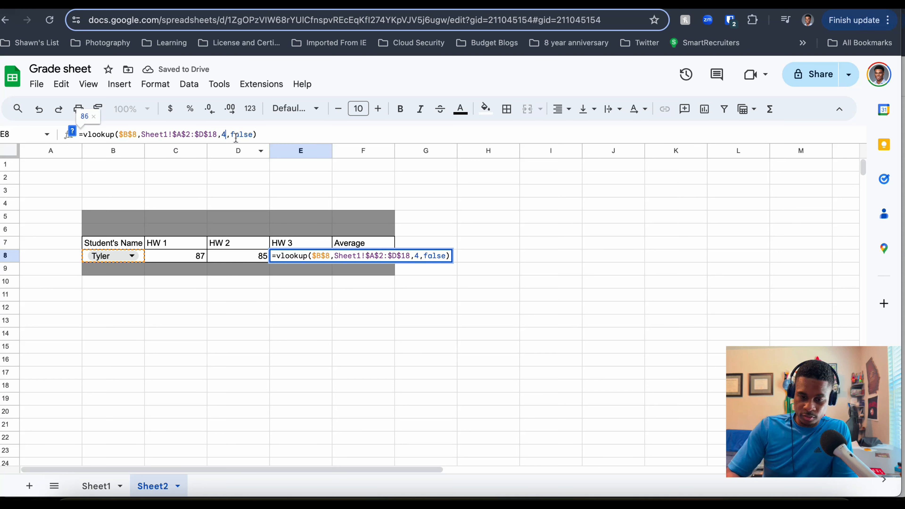
pyautogui.press('Return')
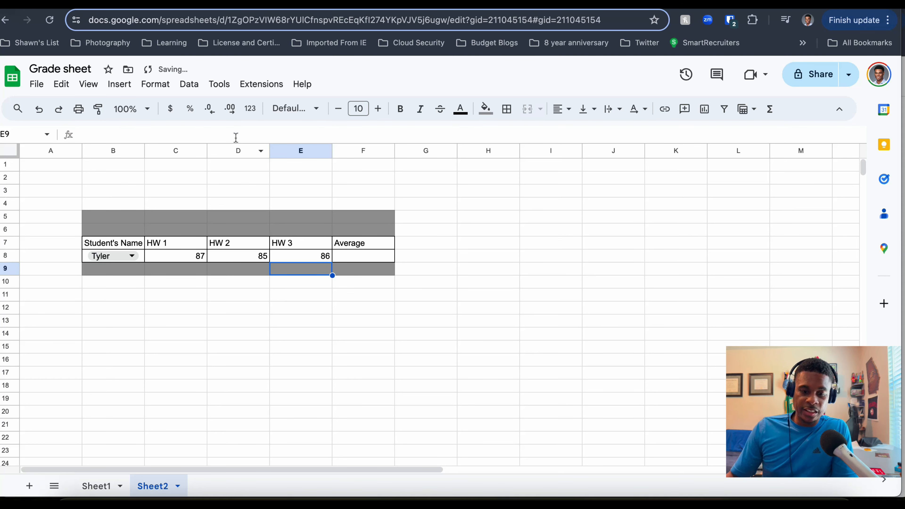
# Choose the second, tenth and first students in turn in the B8 dropdown to test all three homework lookups
pyautogui.click(114, 256)
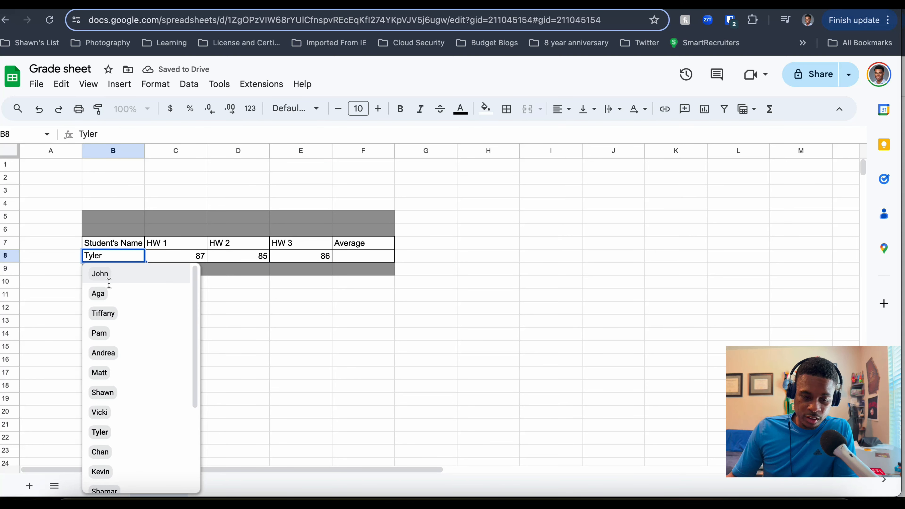
pyautogui.click(104, 292)
pyautogui.doubleClick(107, 256)
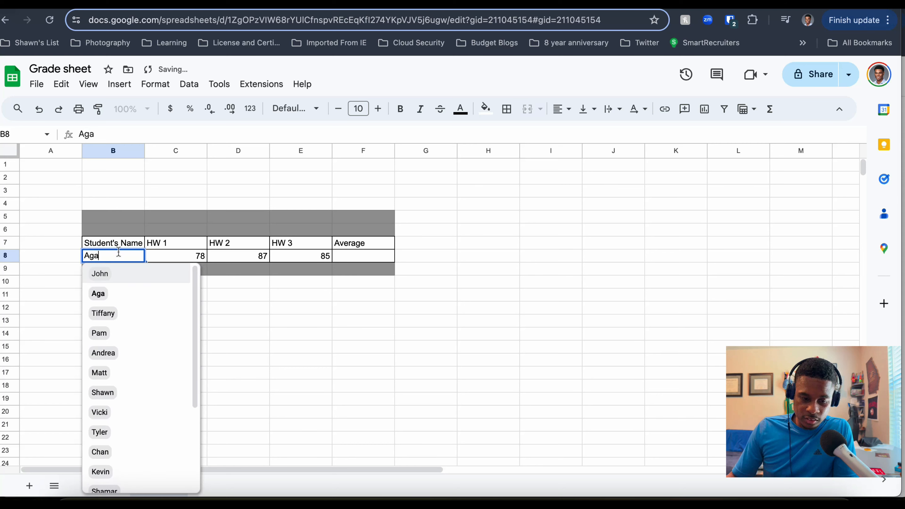
pyautogui.click(100, 456)
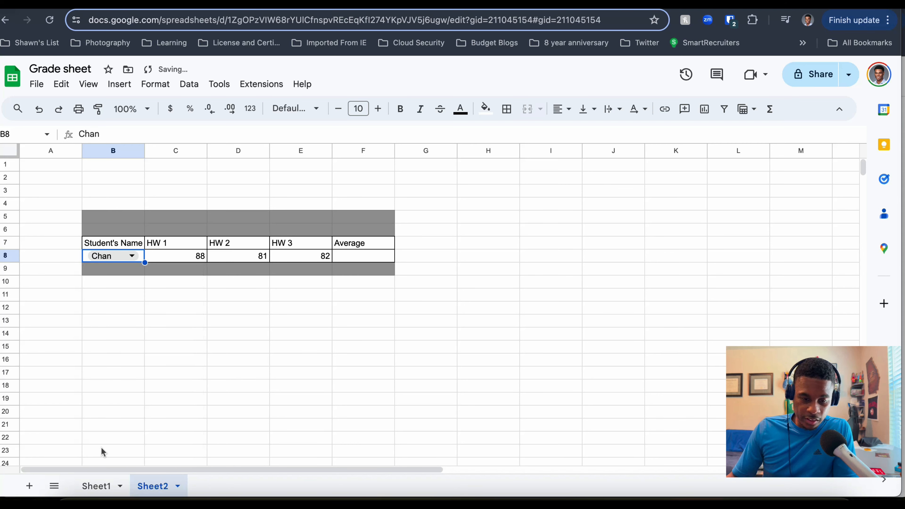
pyautogui.doubleClick(115, 257)
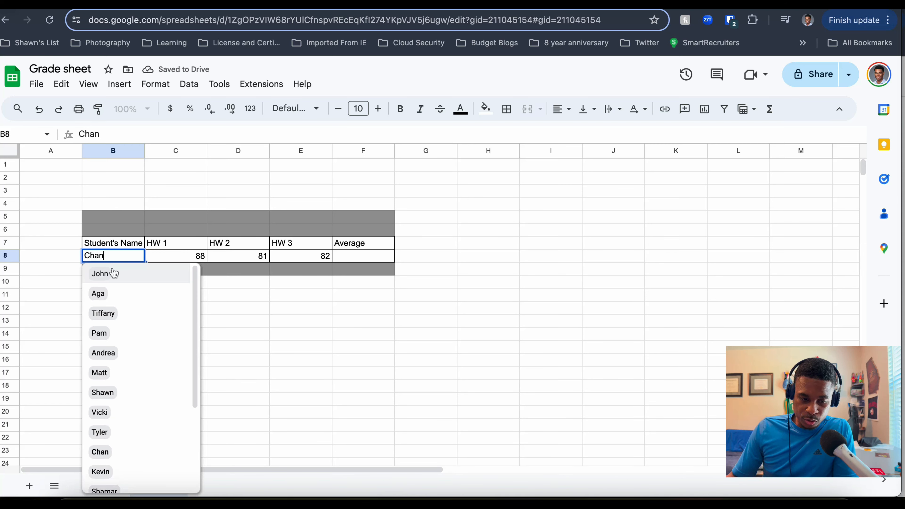
pyautogui.click(104, 274)
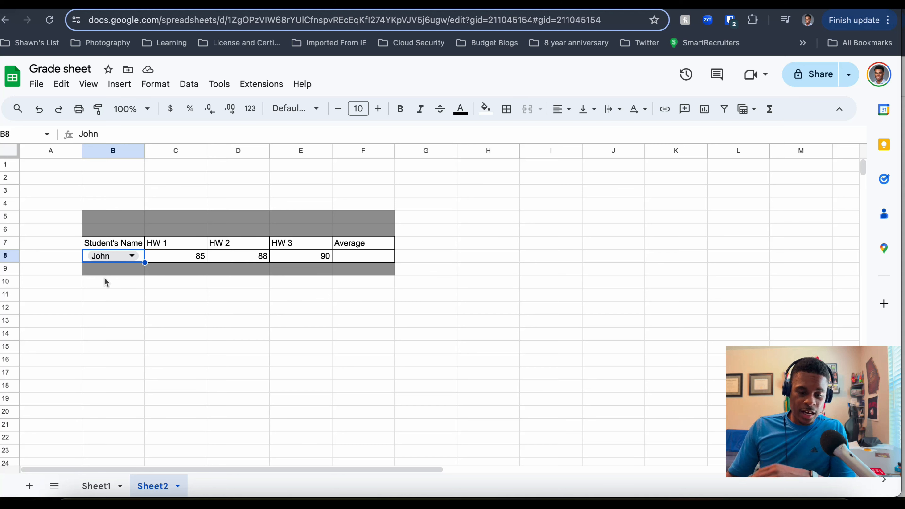
# Enter the formula =AVERAGE(C8:E8) in the Average cell F8
pyautogui.click(354, 258)
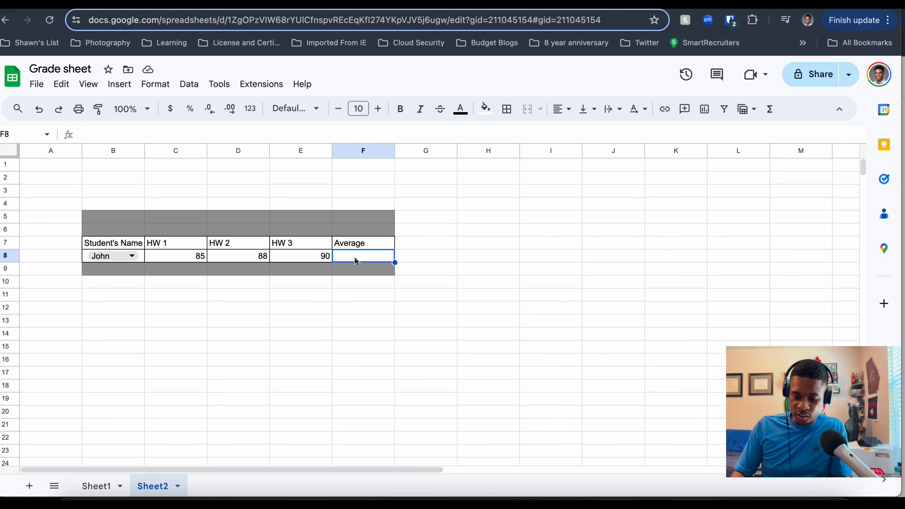
pyautogui.write('=ave')
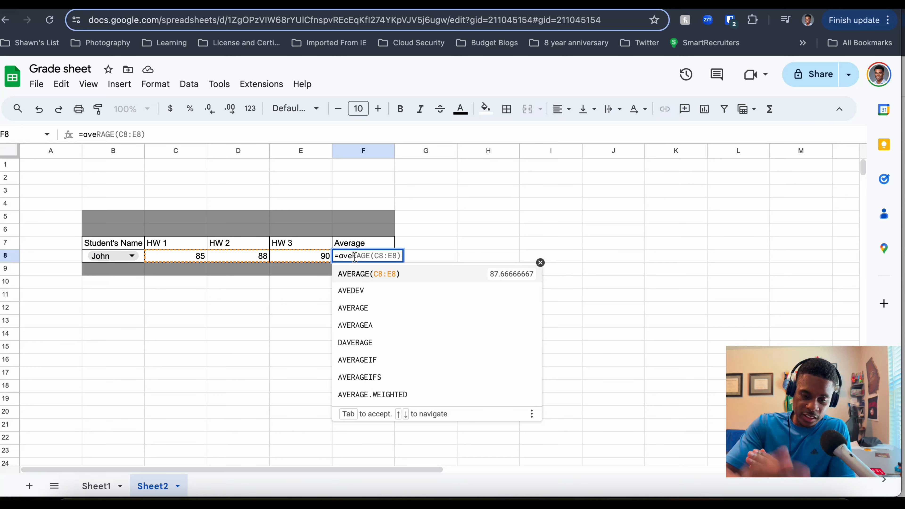
pyautogui.click(381, 278)
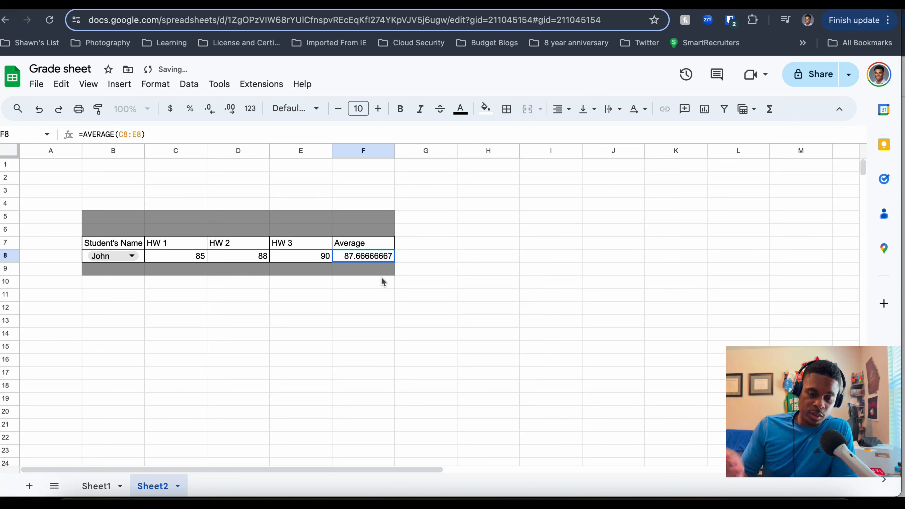
# Choose the fourth, seventh and eighth students in turn in the B8 dropdown to test the grades and average
pyautogui.click(134, 260)
pyautogui.click(110, 335)
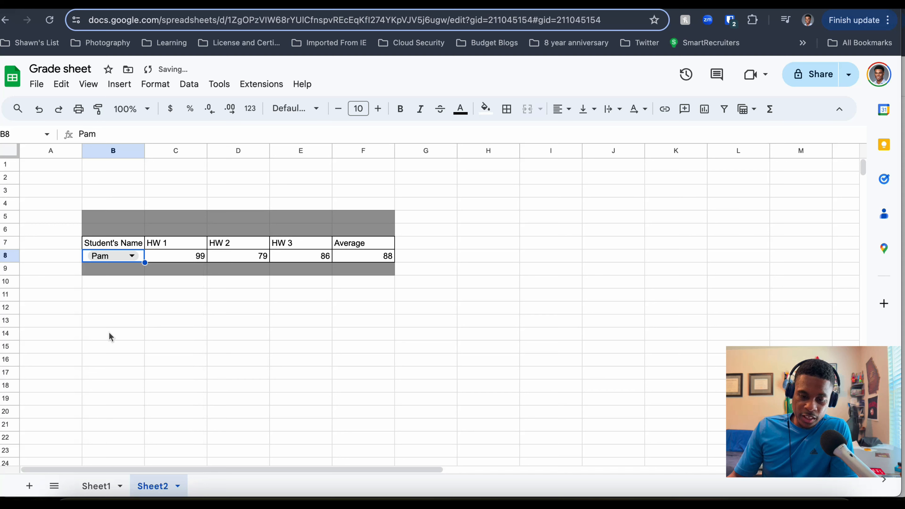
pyautogui.click(107, 256)
pyautogui.click(102, 391)
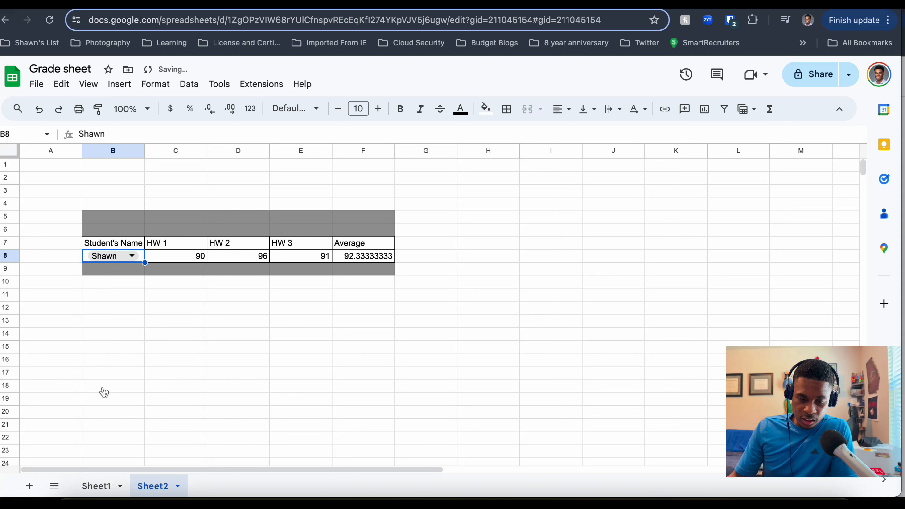
pyautogui.click(112, 254)
pyautogui.click(99, 411)
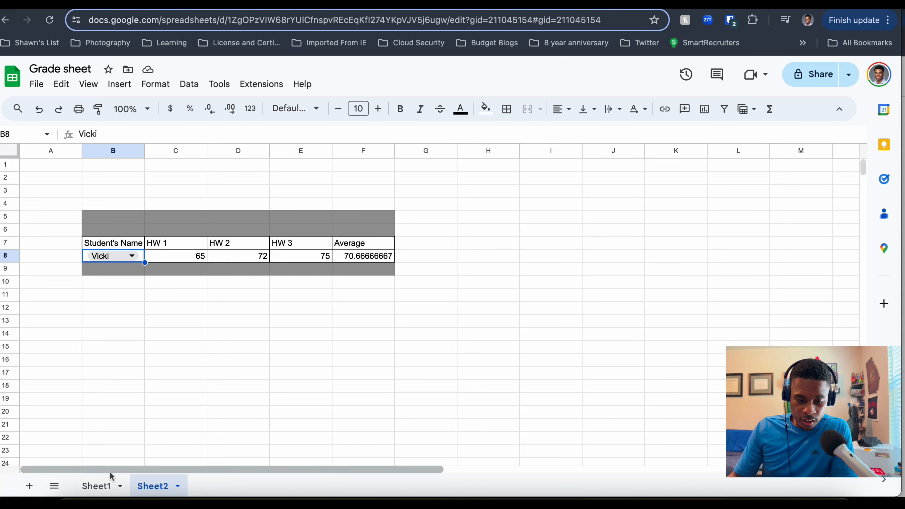
# Set the HW 1 grade in Sheet1 cell B9 to 98, and return to Sheet2 to check the lookup row
pyautogui.click(99, 487)
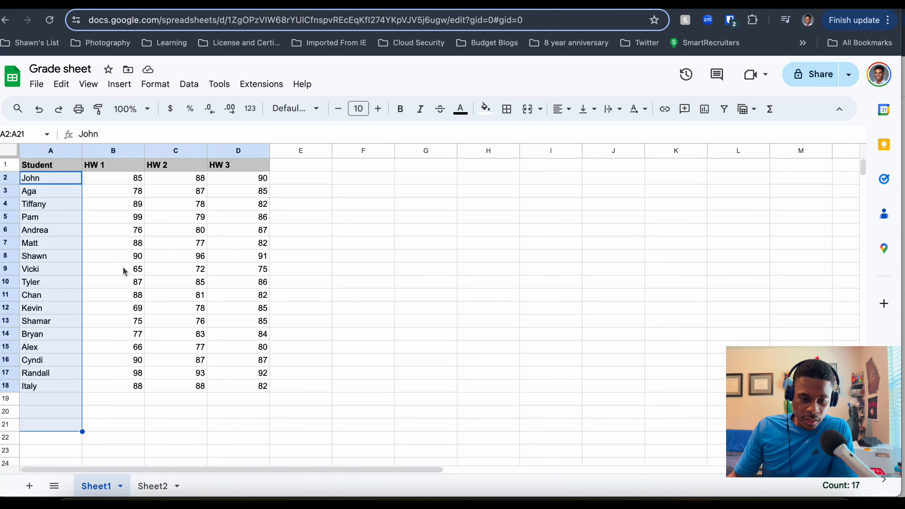
pyautogui.click(134, 270)
pyautogui.doubleClick(133, 270)
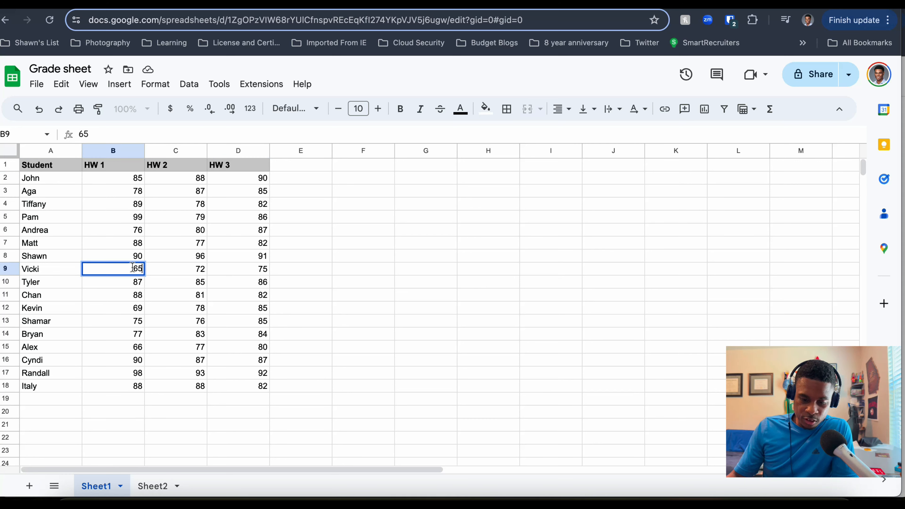
pyautogui.write('98')
pyautogui.press('BackSpace')
pyautogui.press('BackSpace')
pyautogui.press('BackSpace')
pyautogui.press('BackSpace')
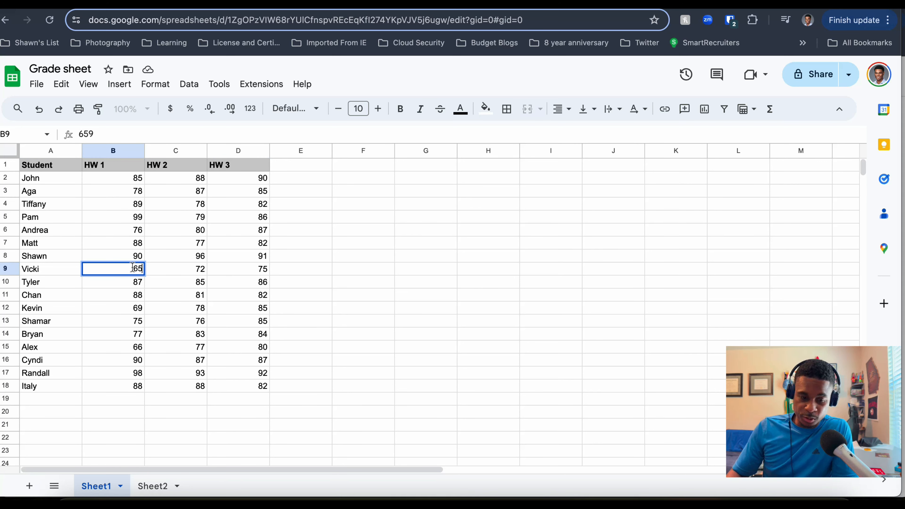
pyautogui.write('98')
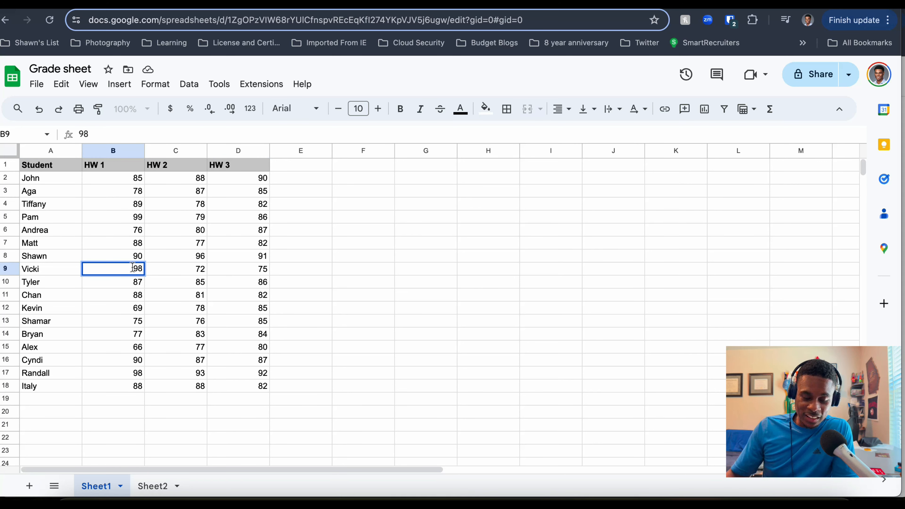
pyautogui.click(231, 409)
pyautogui.click(159, 486)
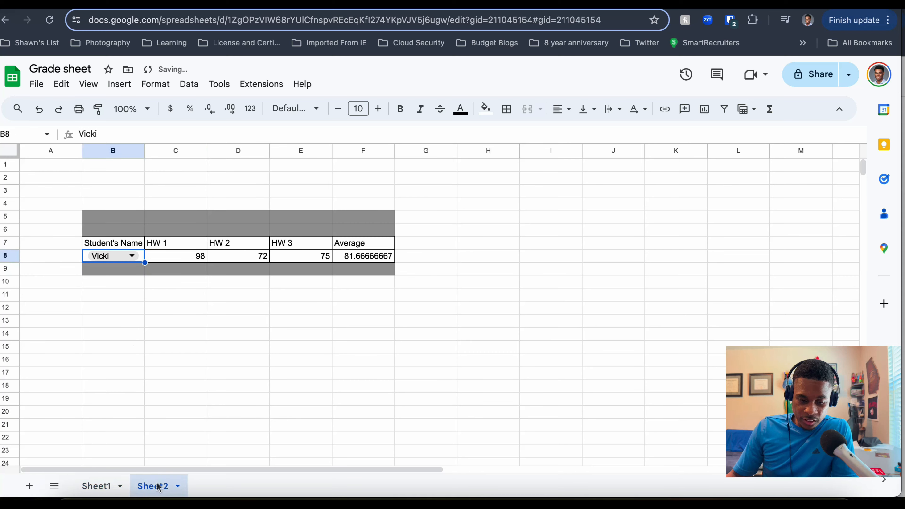